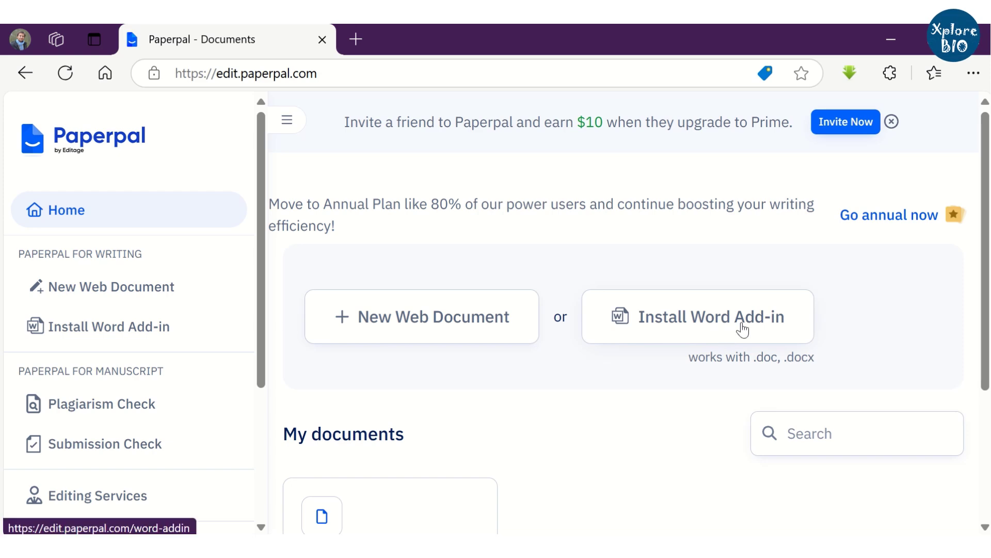
- Open Paperpal's Install Word Add-in page, review 'Other ways to get Paperpal Add-in', then switch to Word
scroll(608, 342, "down", 2)
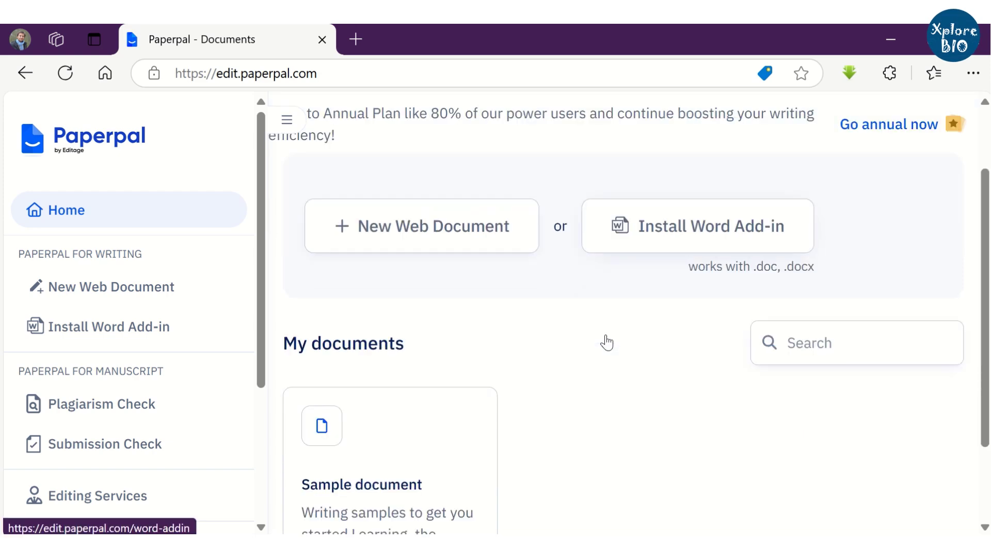
scroll(608, 342, "up", 2)
left_click(607, 341)
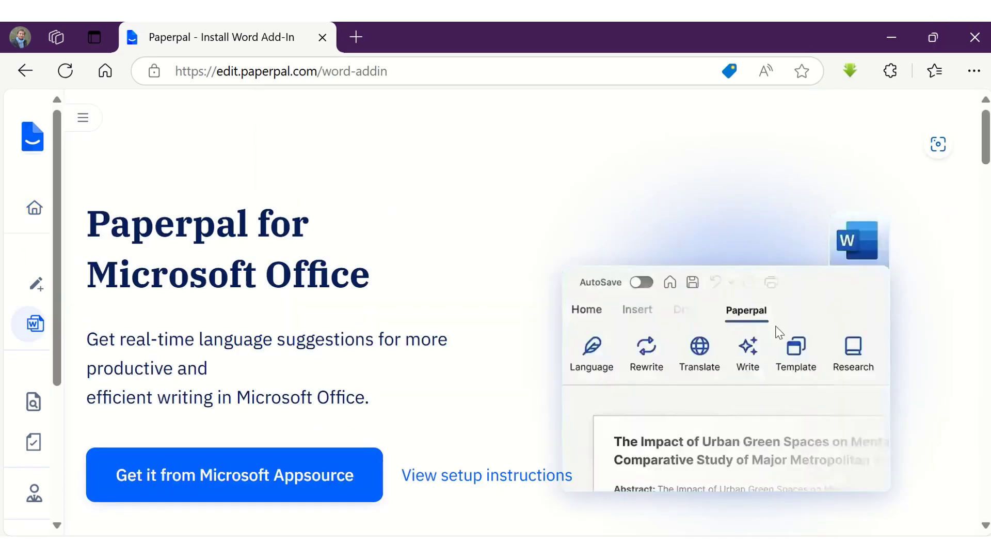
scroll(775, 328, "down", 8)
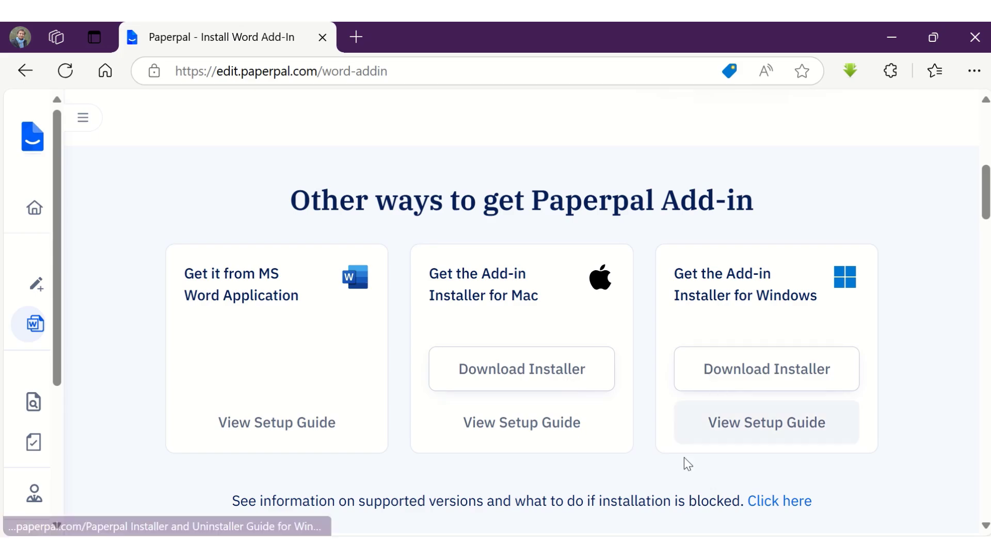
key("alt+Tab")
- Add the Paperpal add-in from the Office Store search for 'paperpal', accept the terms, and show its tab
left_click(27, 66)
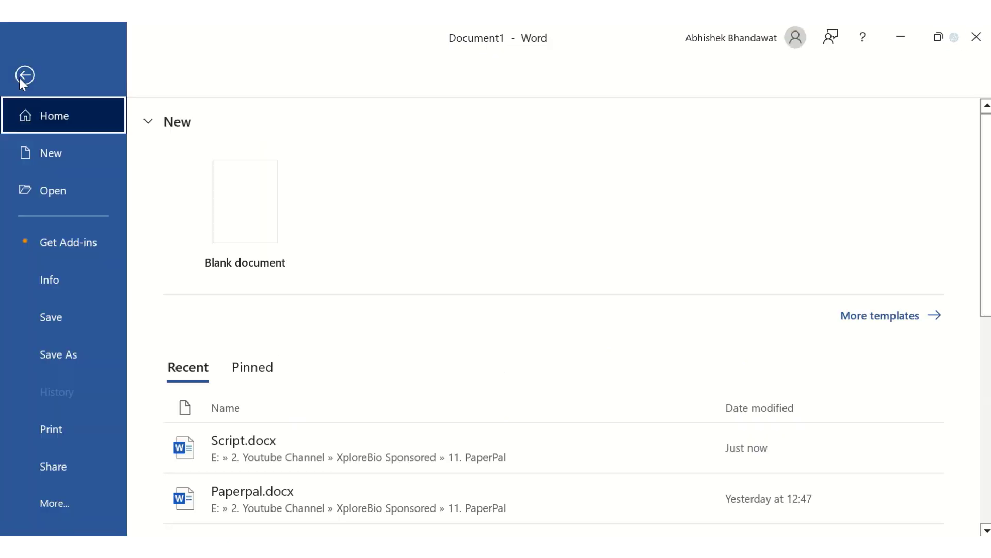
left_click(51, 241)
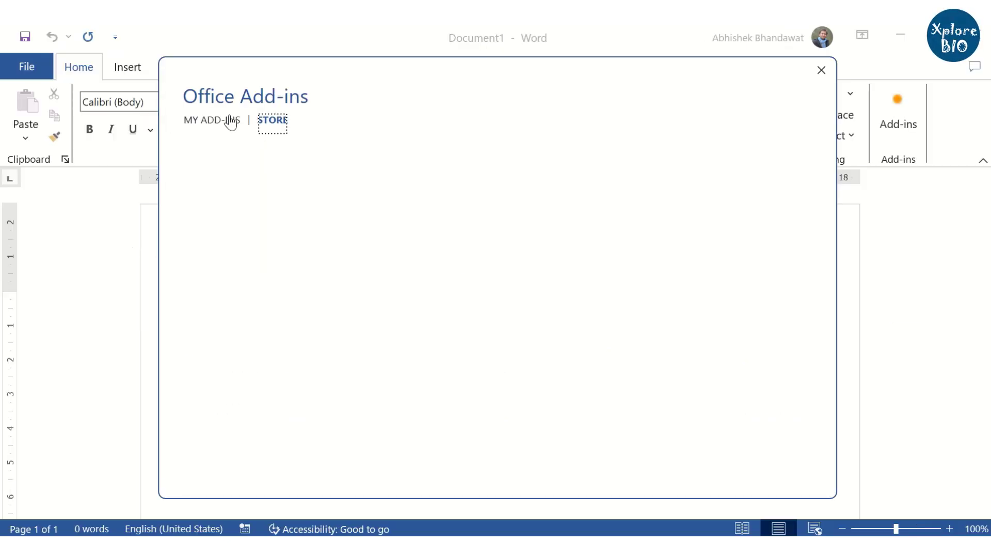
type("paperpal")
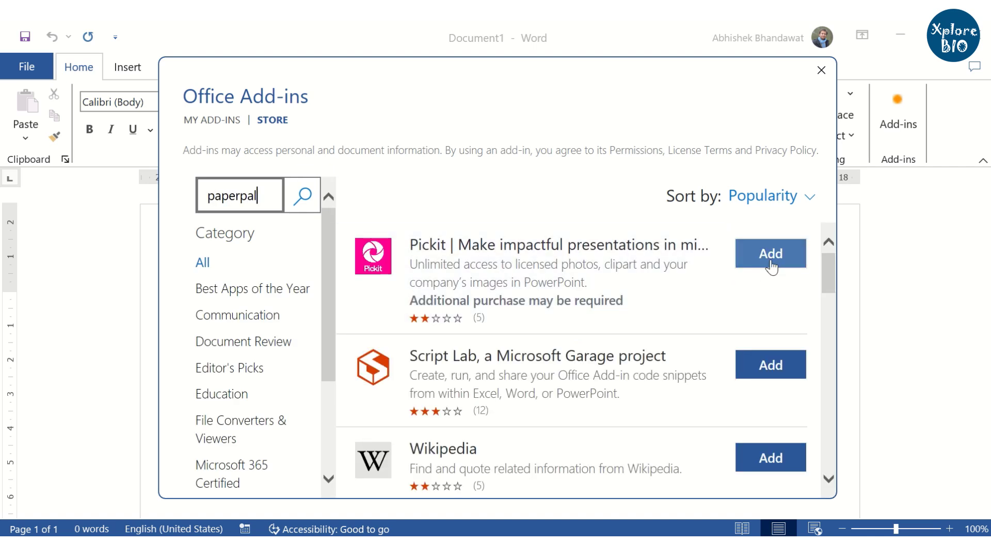
left_click(302, 196)
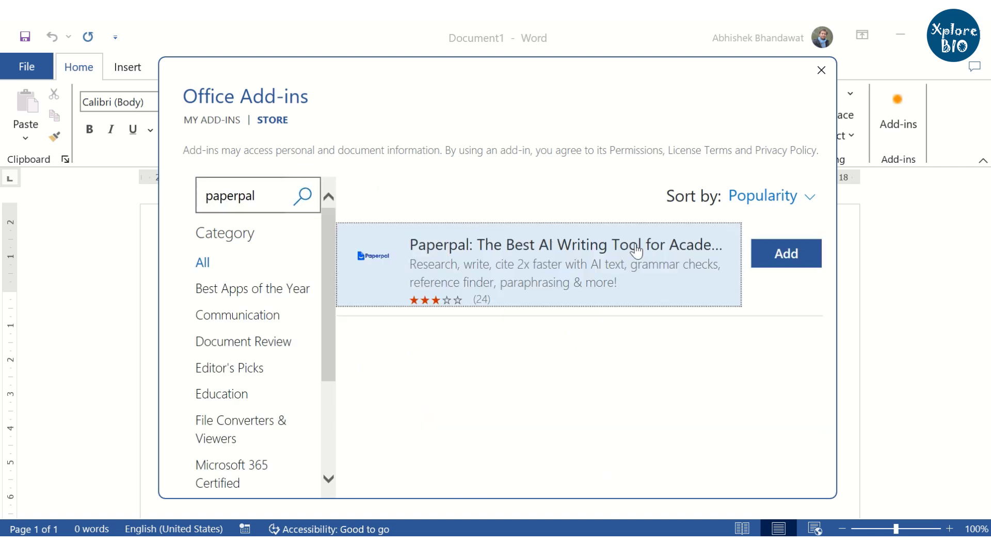
left_click(774, 273)
left_click(674, 391)
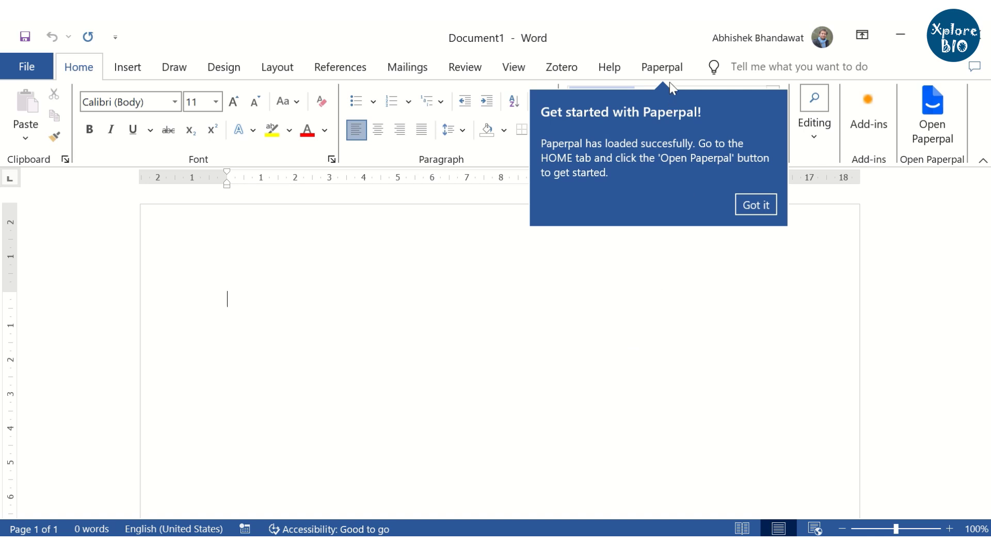
left_click(670, 76)
- Generate a Paperpal Rewrite > Paraphrase version of the rhizome and shoot sampling paragraph
left_click(36, 111)
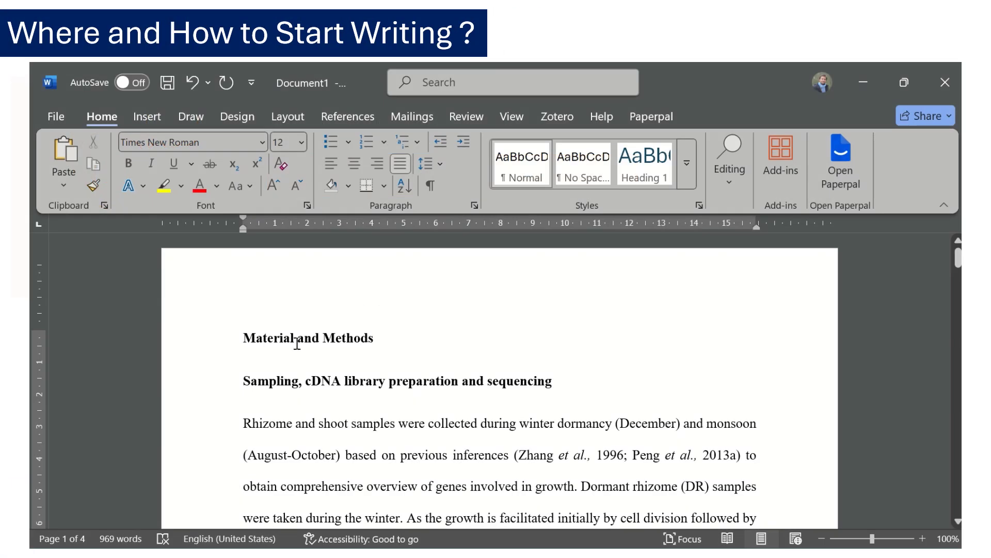
scroll(265, 310, "down", 5)
scroll(396, 338, "down", 15)
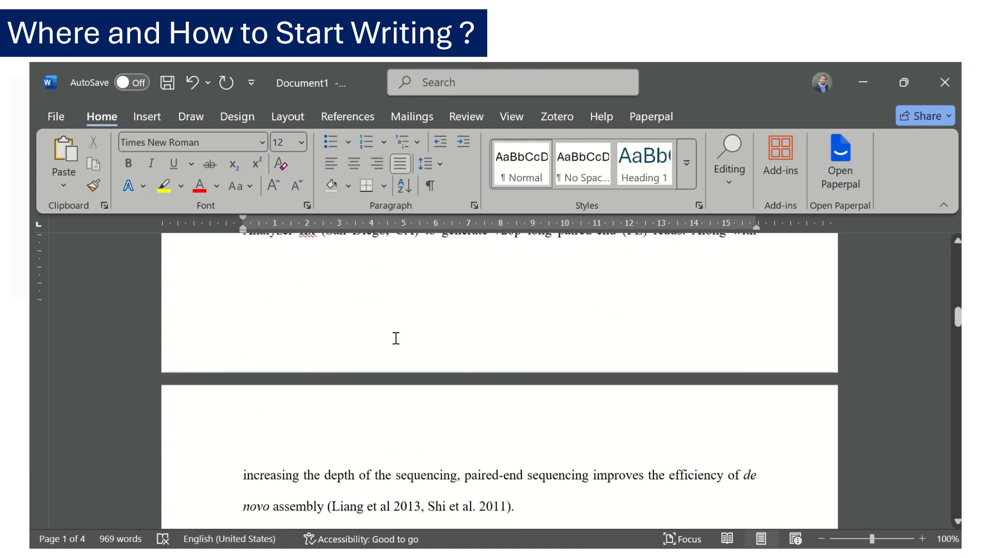
scroll(272, 424, "down", 10)
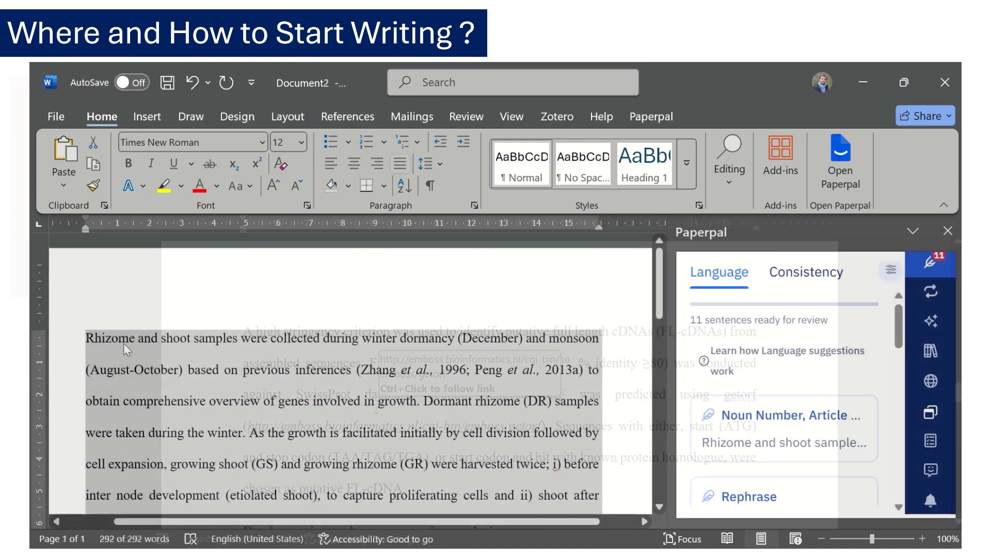
left_click(938, 301)
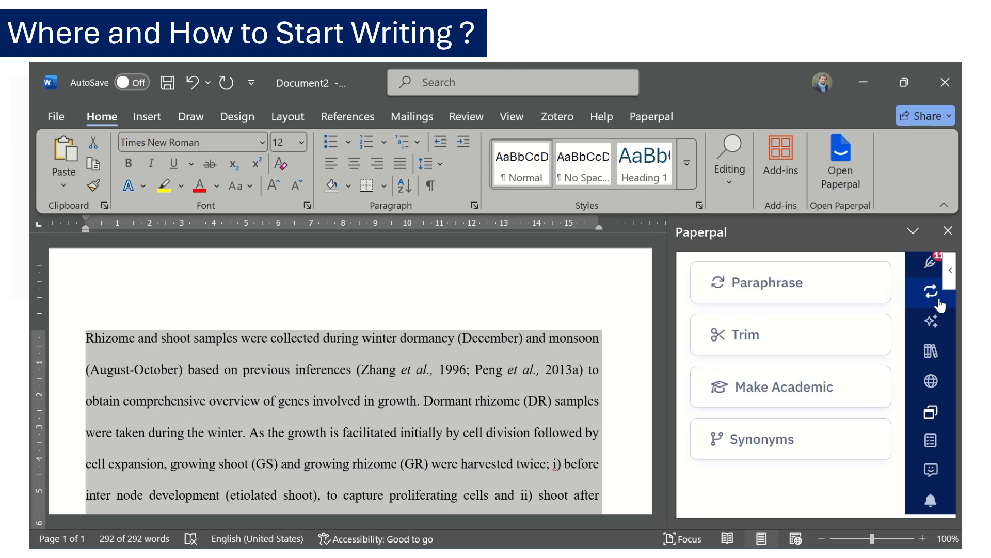
left_click(782, 280)
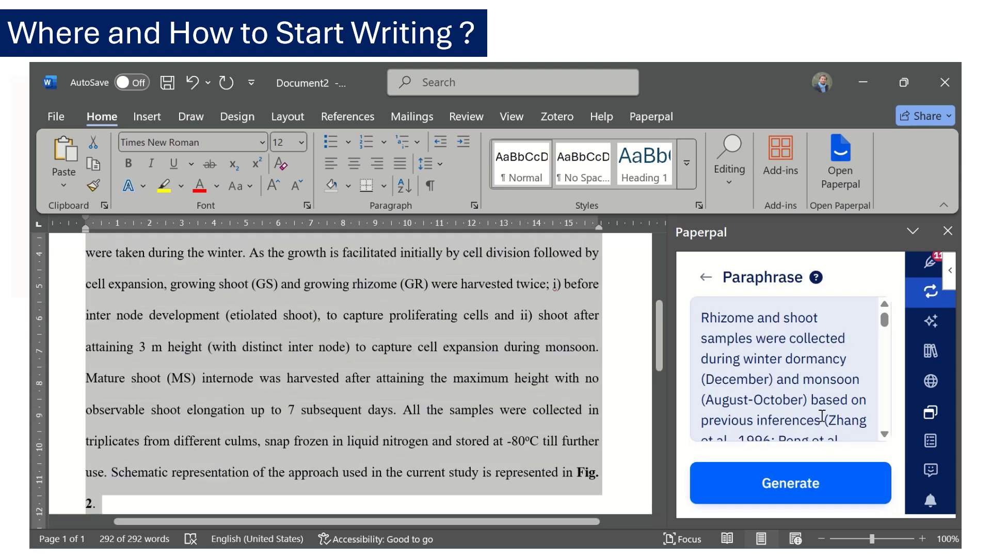
left_click(828, 491)
scroll(475, 406, "down", 1)
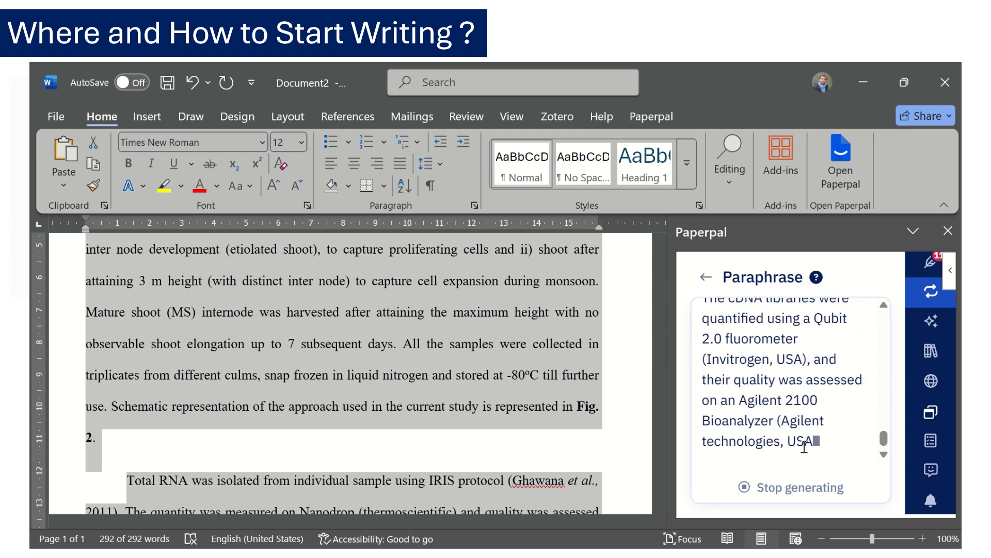
left_click(800, 488)
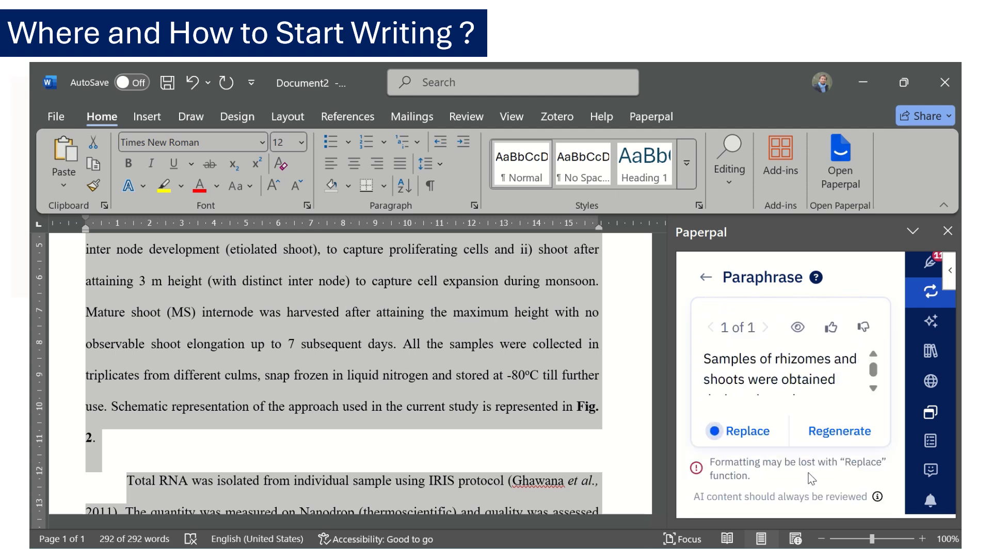
- Replace the paragraph, then insert Paperpal's 152-word poly(A) enrichment and TruSeq methodology into the document
left_click(748, 431)
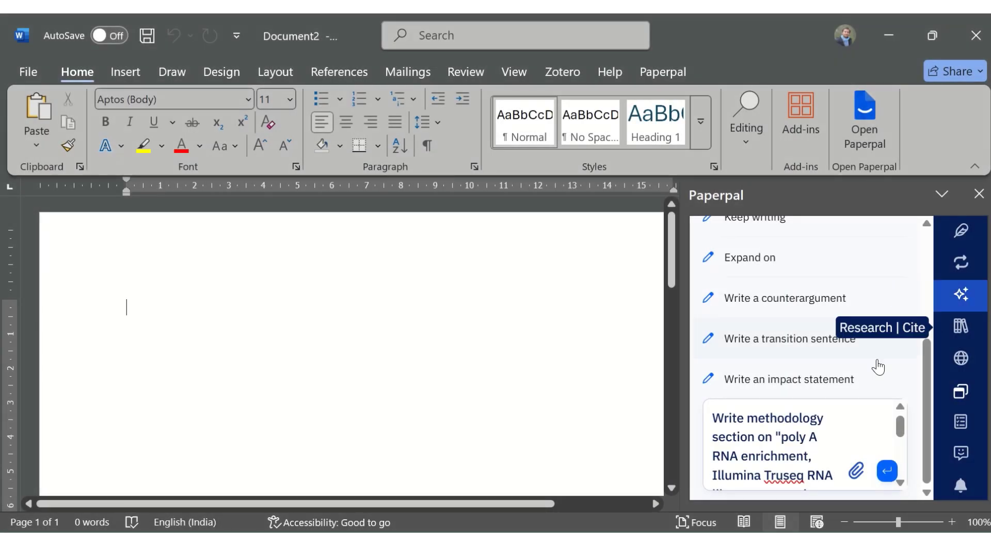
scroll(793, 428, "down", 3)
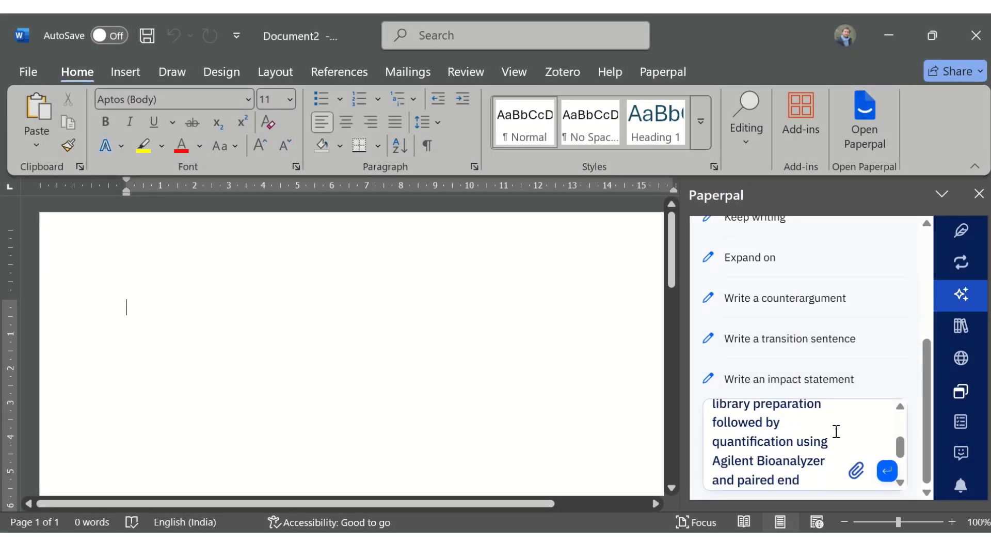
scroll(789, 445, "down", 2)
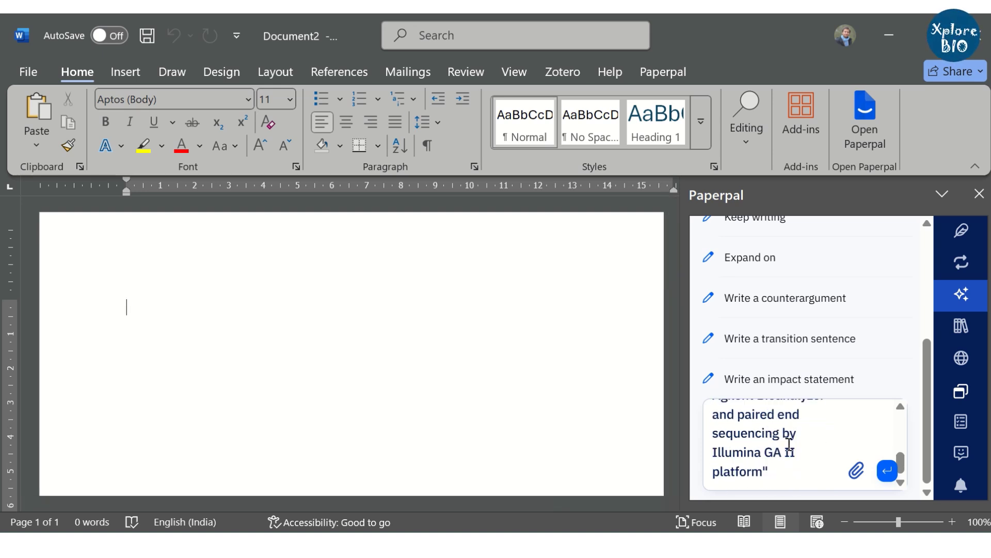
left_click(887, 470)
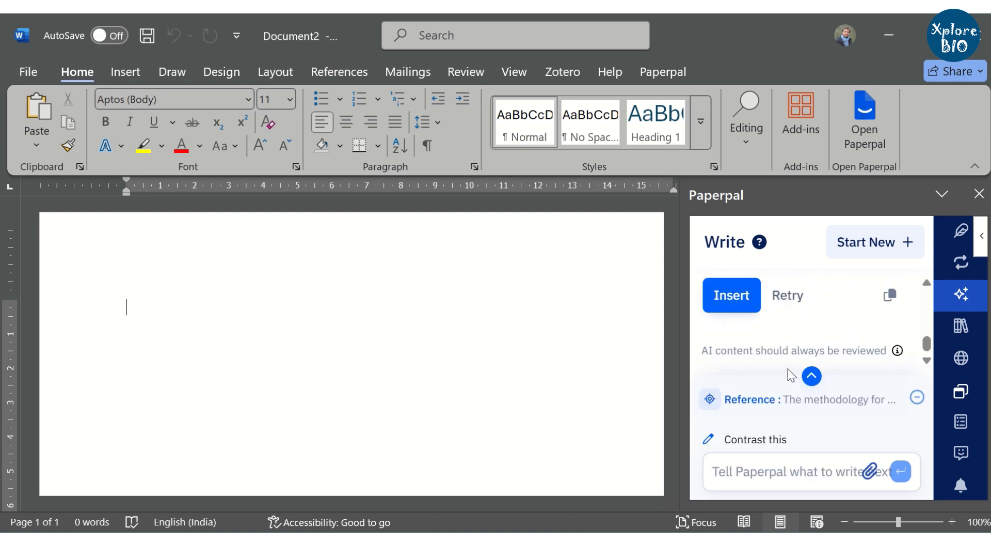
left_click(731, 295)
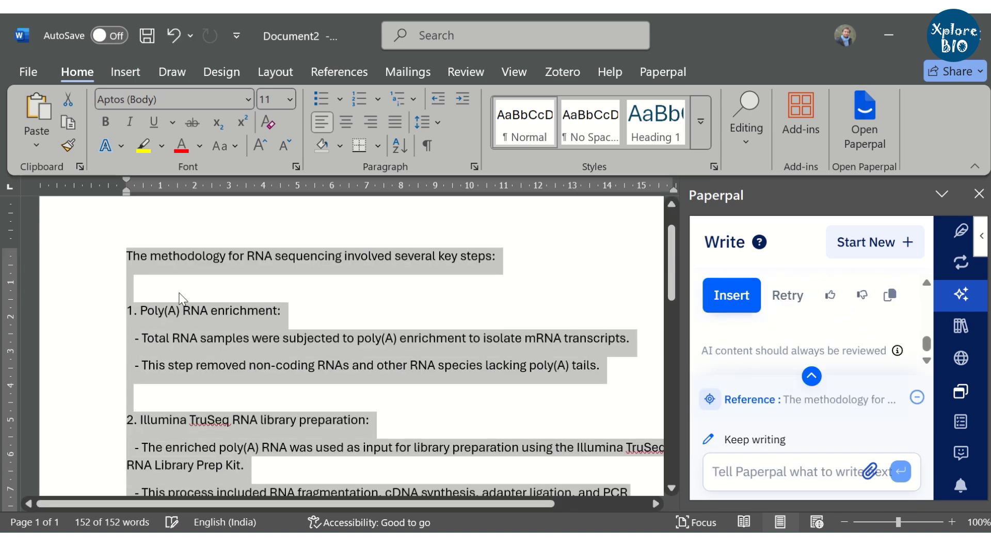
left_click(203, 293)
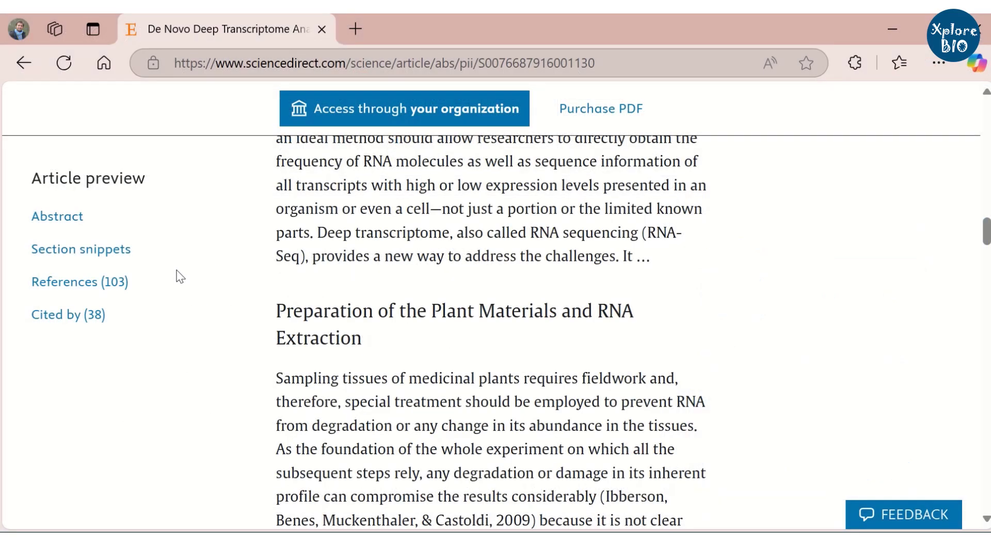
scroll(266, 246, "down", 2)
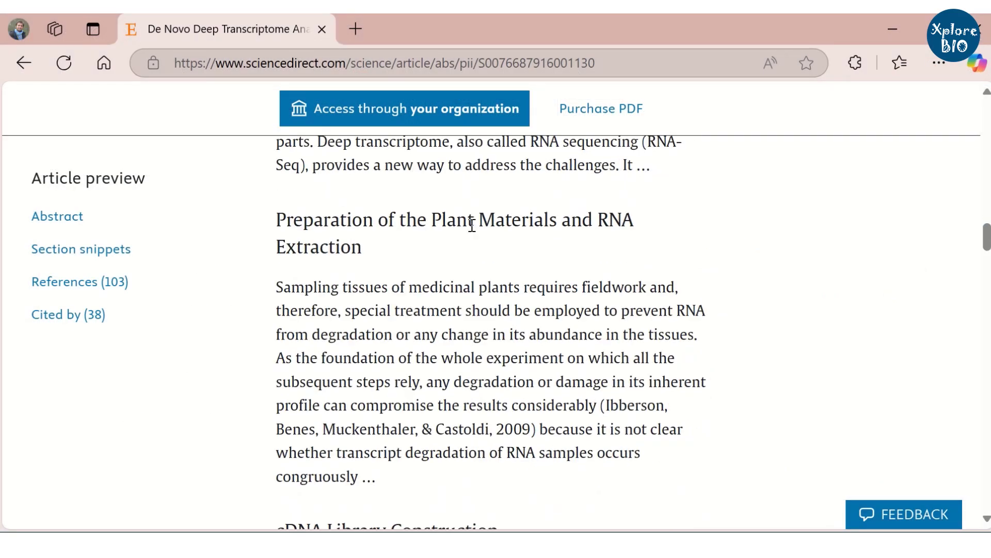
scroll(305, 279, "down", 7)
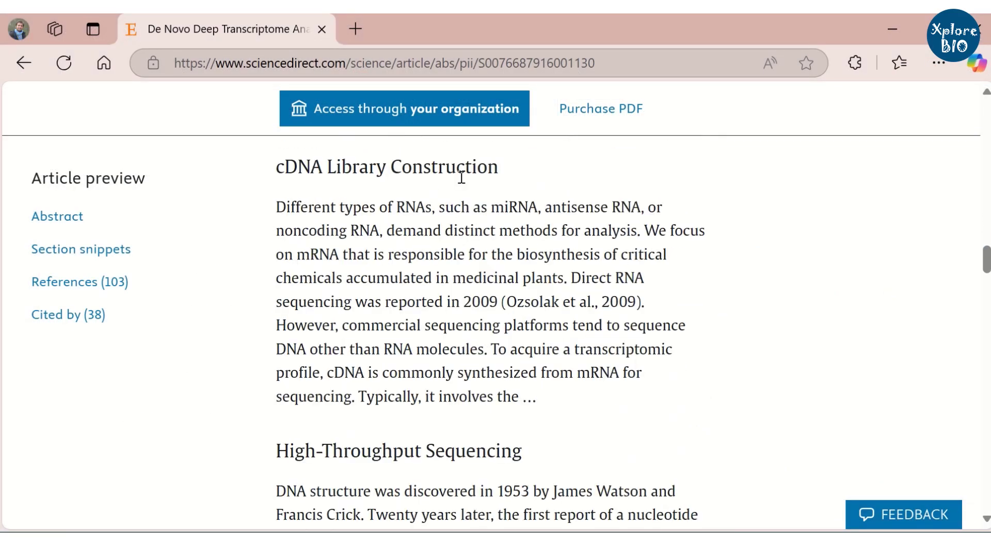
scroll(458, 311, "down", 10)
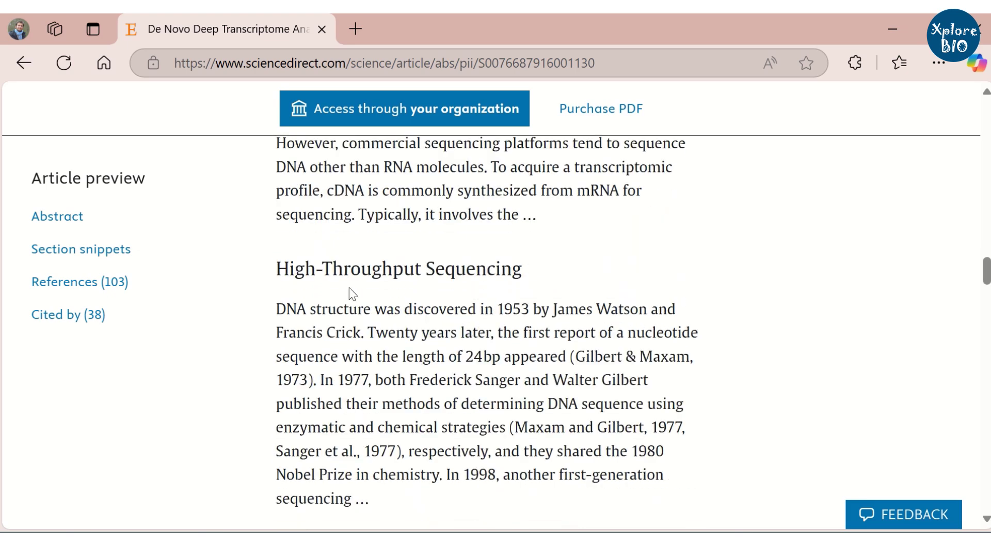
scroll(347, 301, "down", 2)
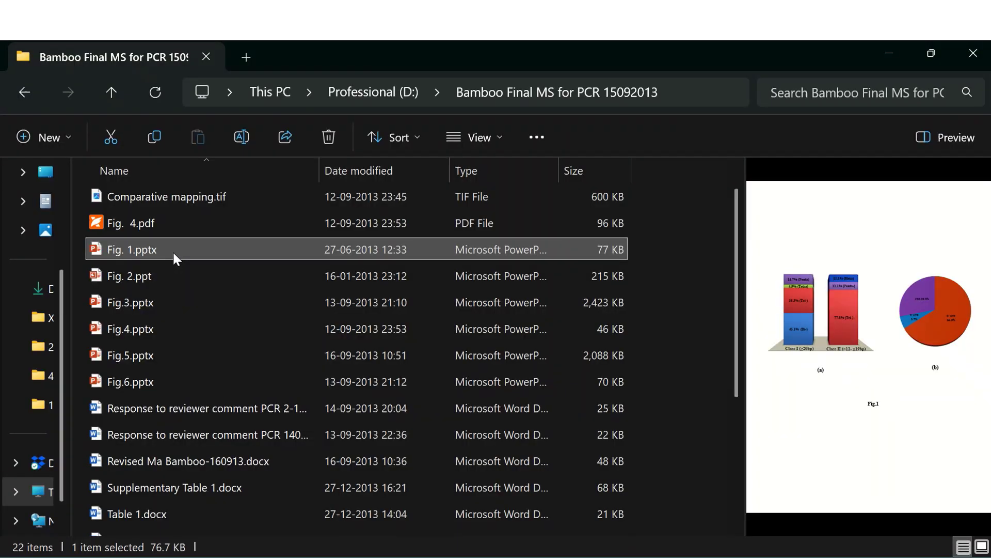
left_click(174, 269)
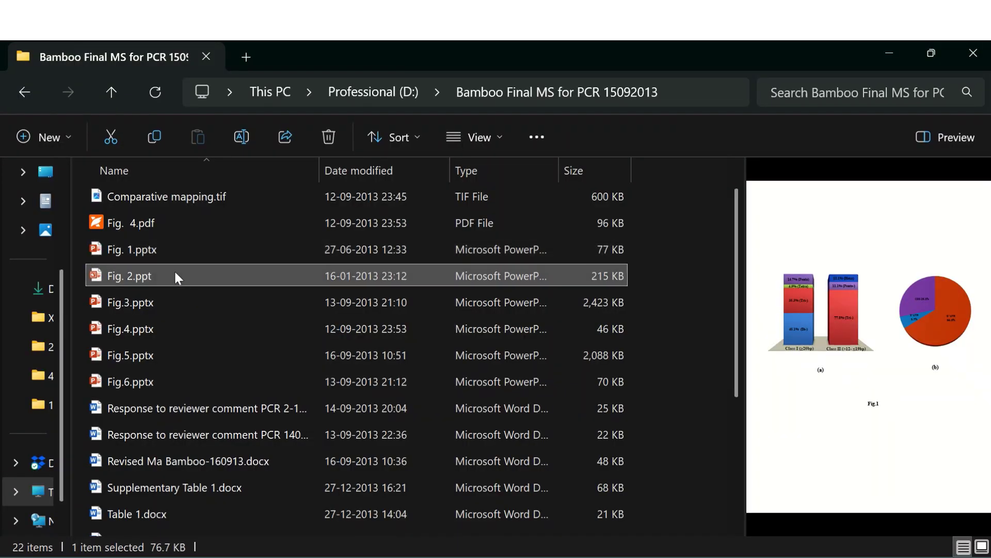
left_click(181, 300)
scroll(221, 365, "down", 3)
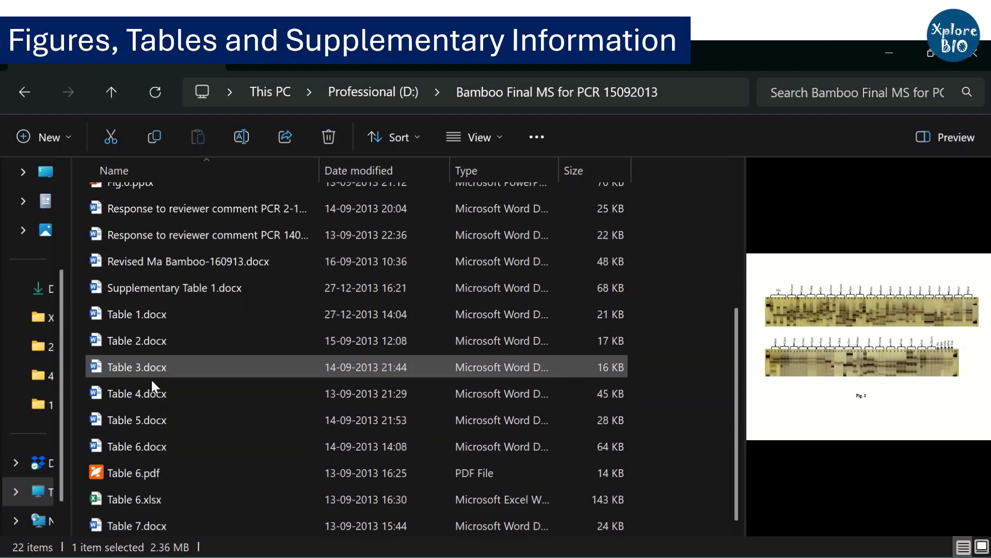
left_click(145, 439)
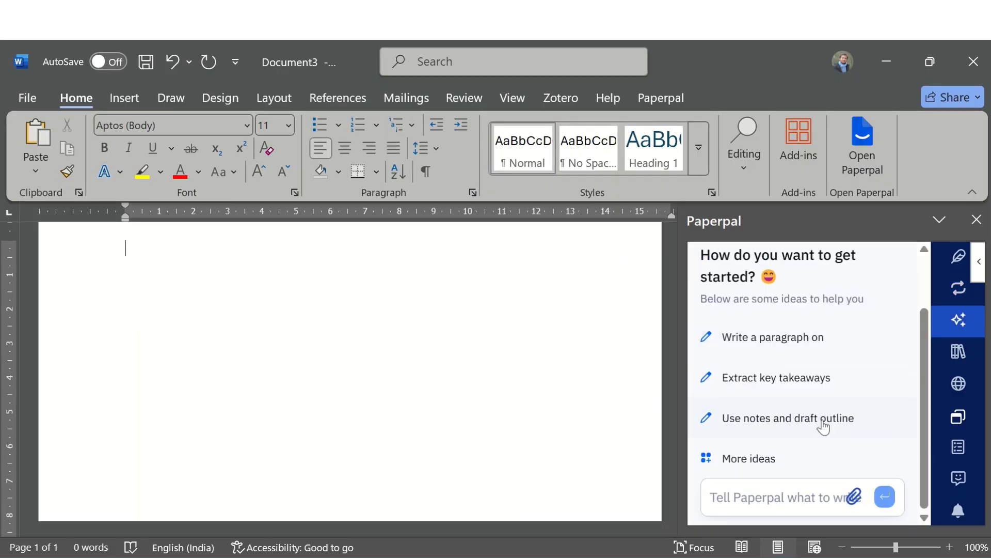
- Attach Results draft.docx in Paperpal, paste the results-analysis prompt, and submit it
left_click(855, 496)
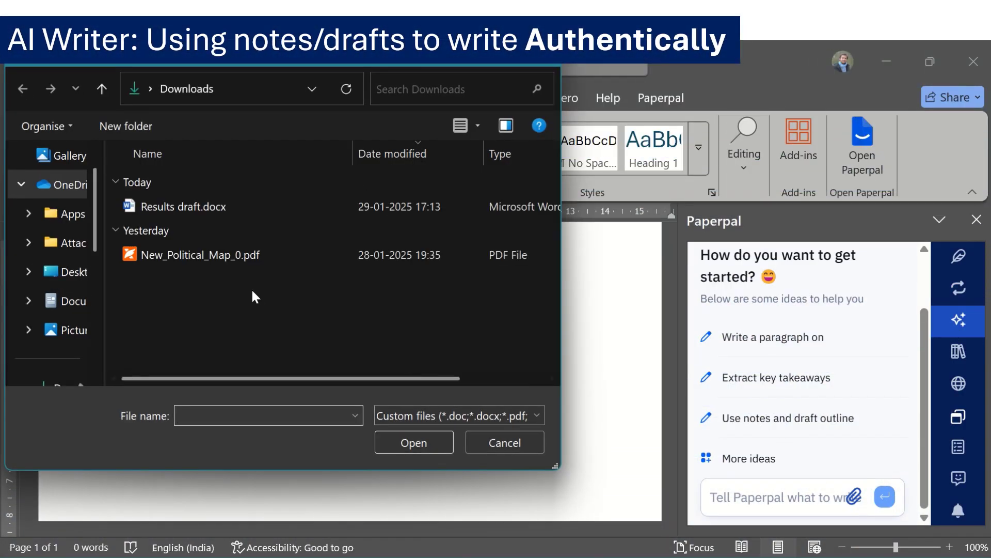
left_click(188, 212)
left_click(408, 444)
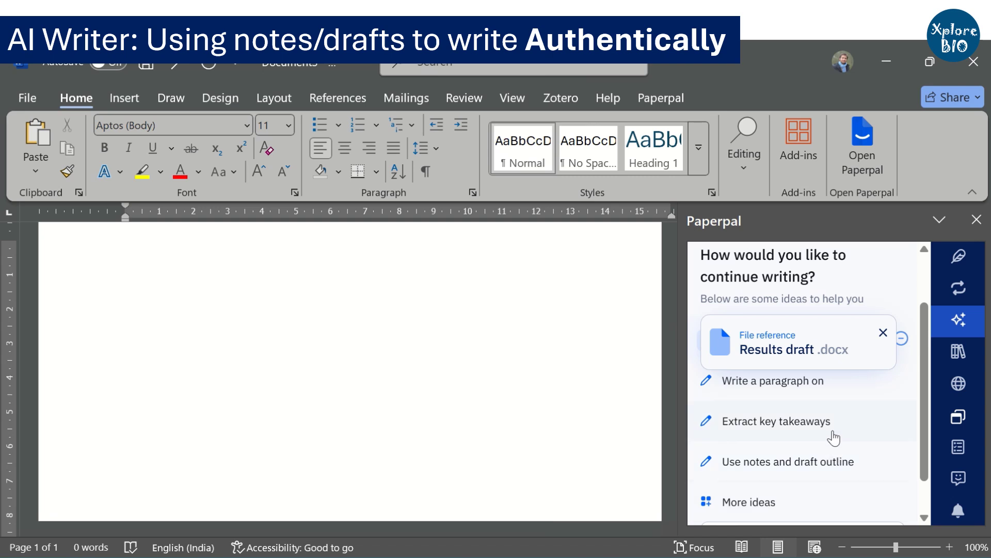
scroll(805, 403, "down", 1)
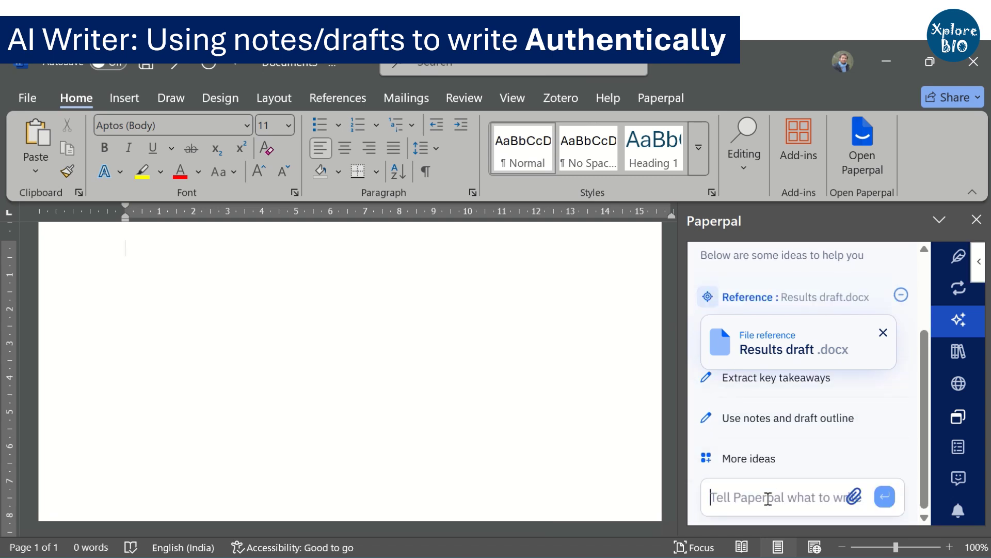
type("Analyze the results given the file")
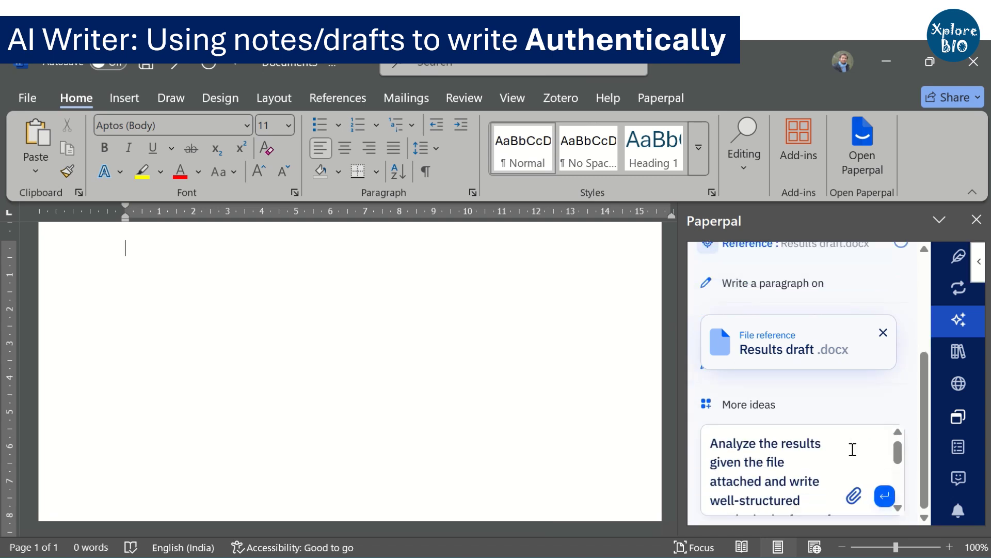
scroll(836, 449, "down", 2)
scroll(850, 450, "down", 2)
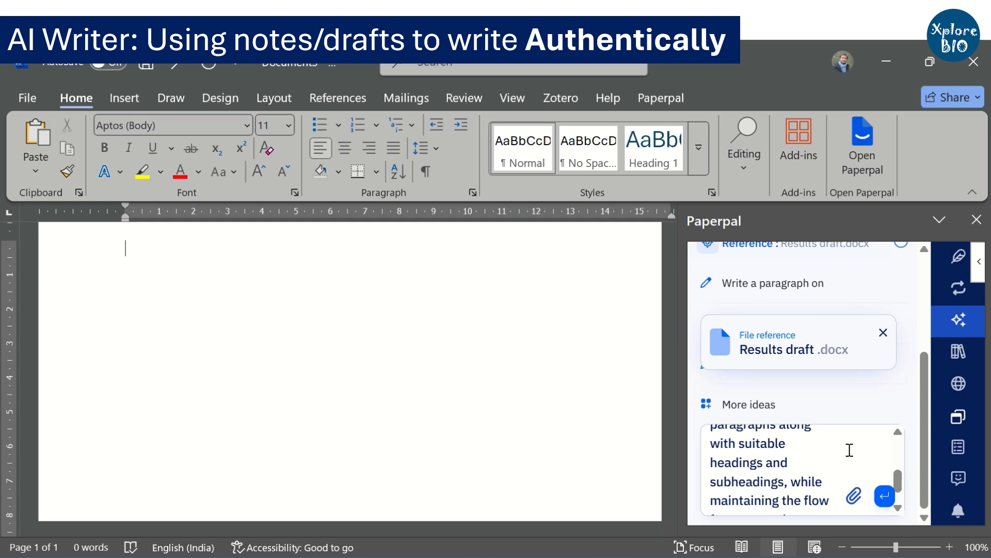
left_click(884, 497)
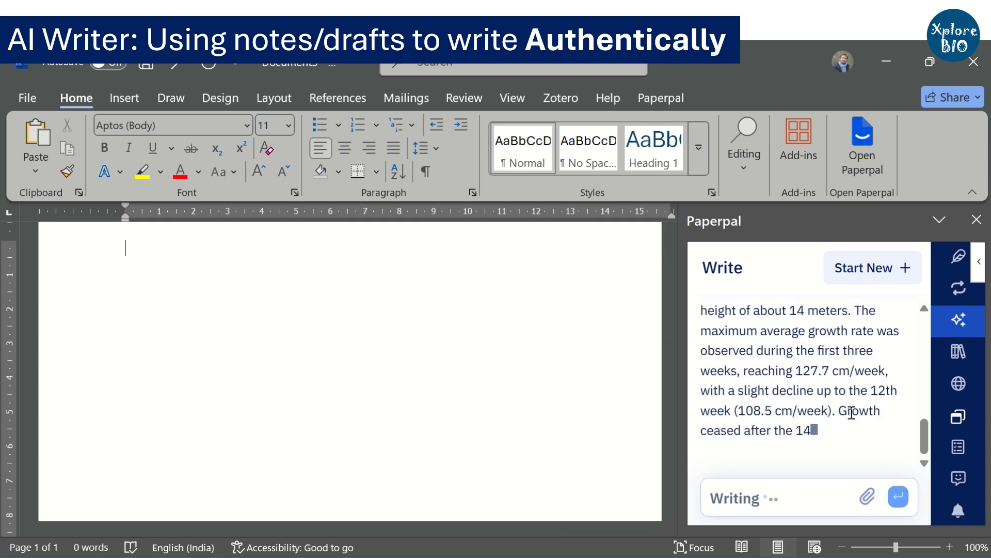
- Insert the 585-word bamboo growth and transcriptomics Results text into the document and review it
left_click(725, 324)
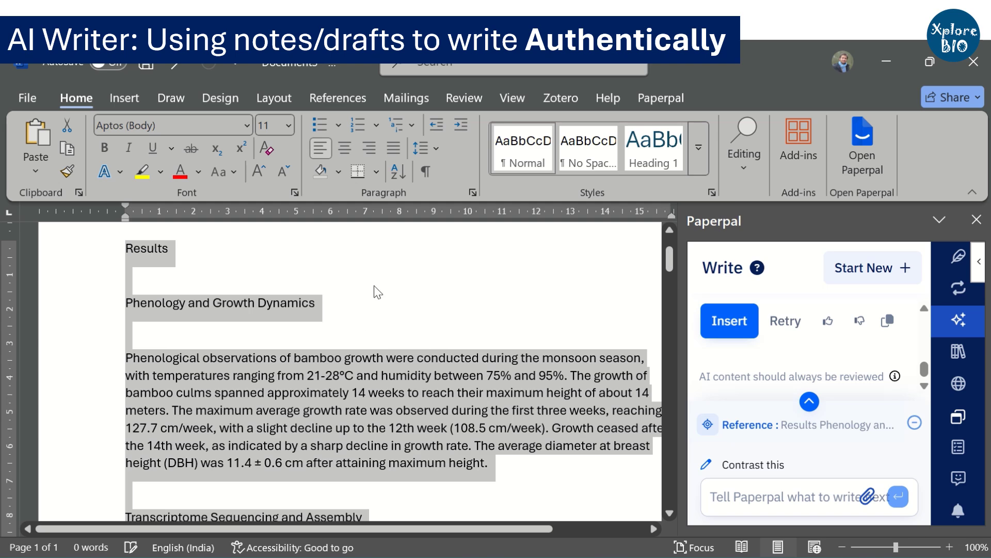
left_click(320, 292)
scroll(290, 304, "down", 1)
scroll(292, 326, "down", 1)
scroll(292, 327, "down", 1)
scroll(448, 429, "down", 2)
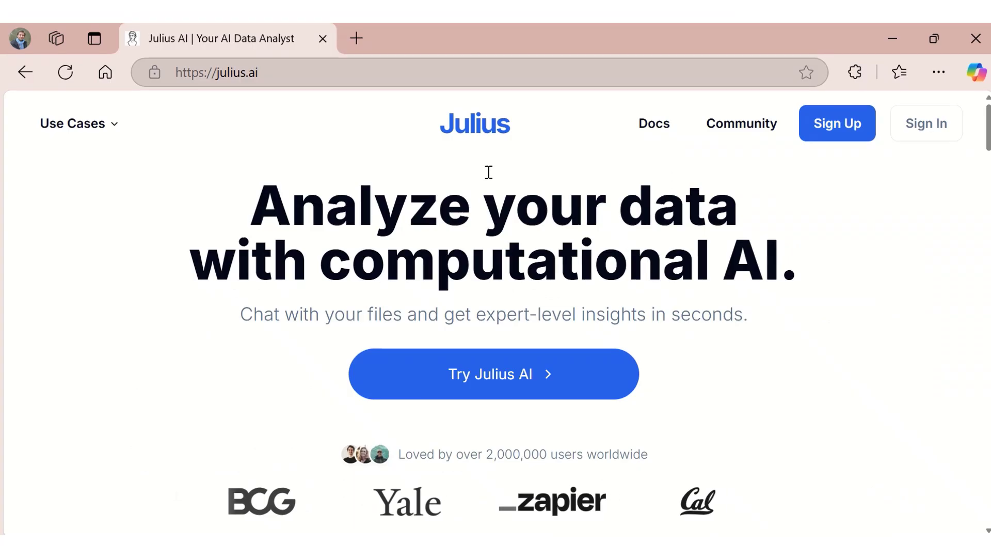
- Scroll through the Julius AI homepage's feature cards and the Iris pairplot example
scroll(454, 182, "down", 10)
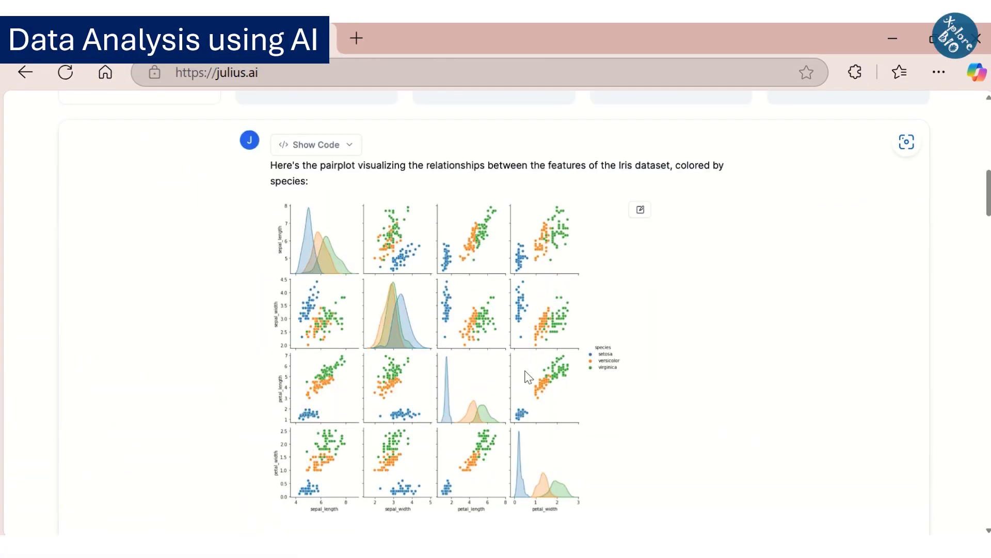
scroll(534, 370, "up", 3)
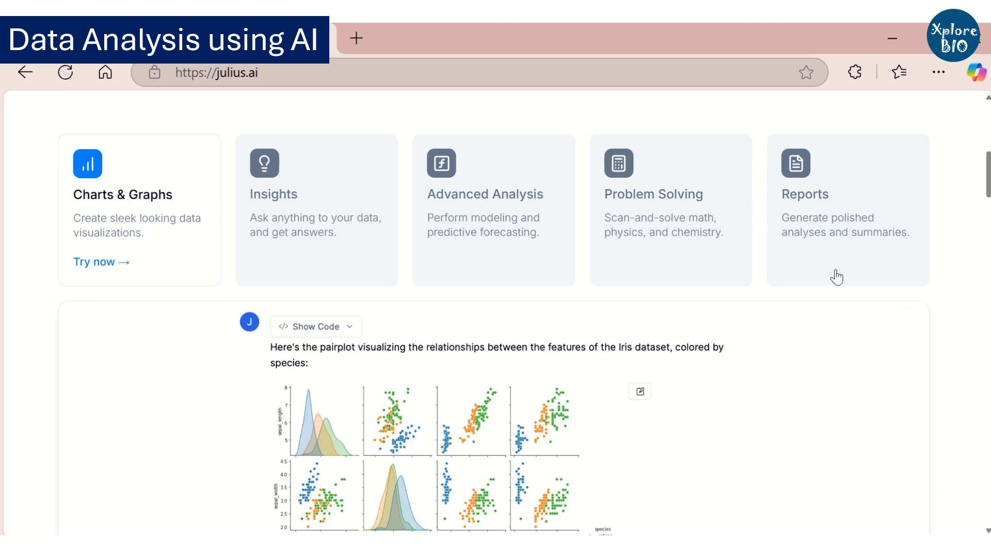
scroll(837, 284, "down", 14)
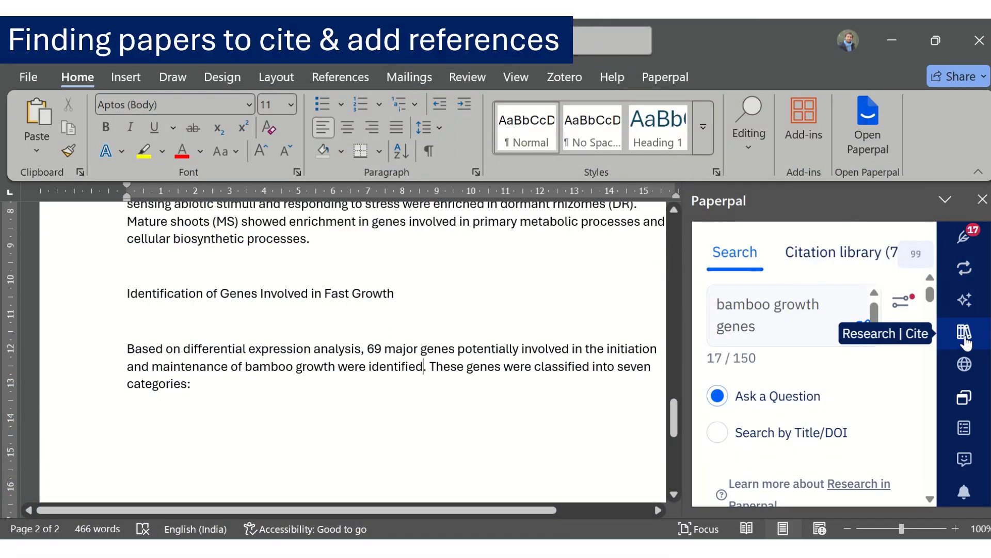
- Search Paperpal Research | Cite for 'bamboo growth genes' and generate a citation for the Lan 2020 paper
left_click(965, 336)
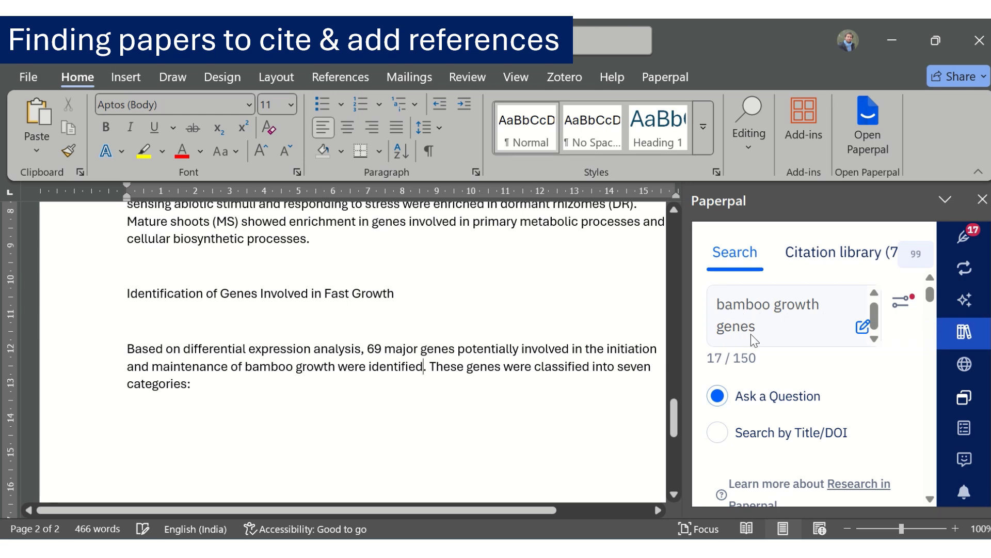
scroll(830, 339, "down", 4)
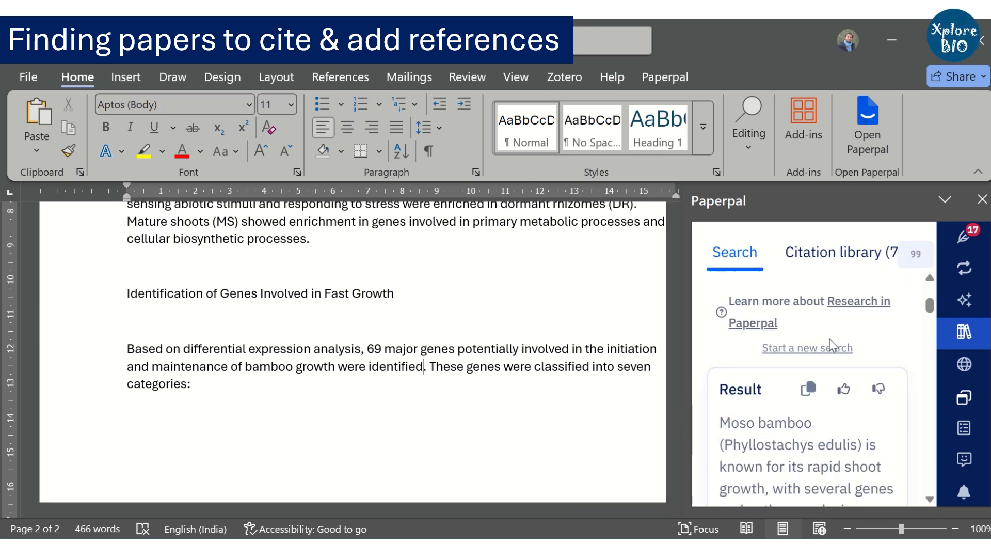
scroll(829, 338, "down", 6)
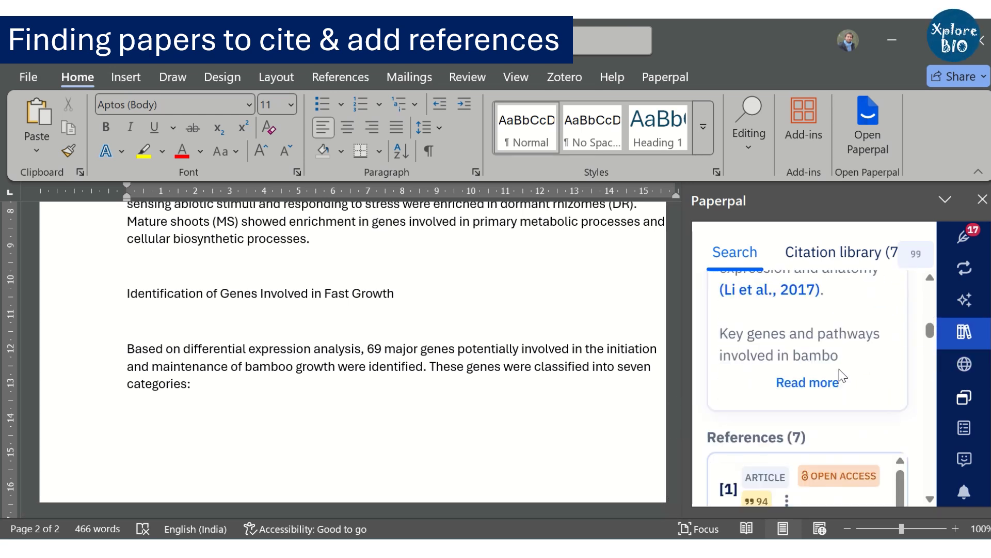
scroll(841, 375, "down", 3)
scroll(867, 362, "down", 3)
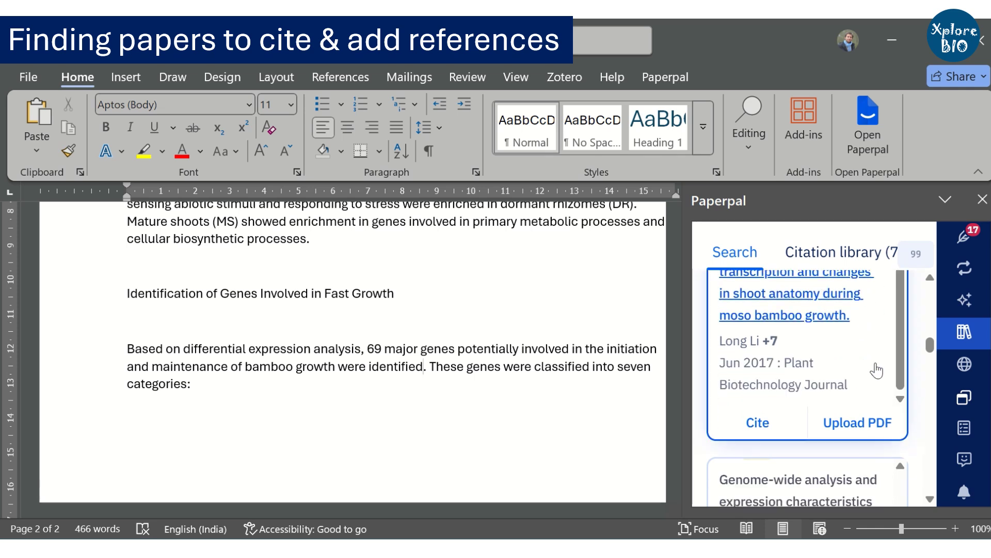
scroll(886, 374, "down", 5)
scroll(901, 392, "down", 3)
scroll(782, 368, "down", 2)
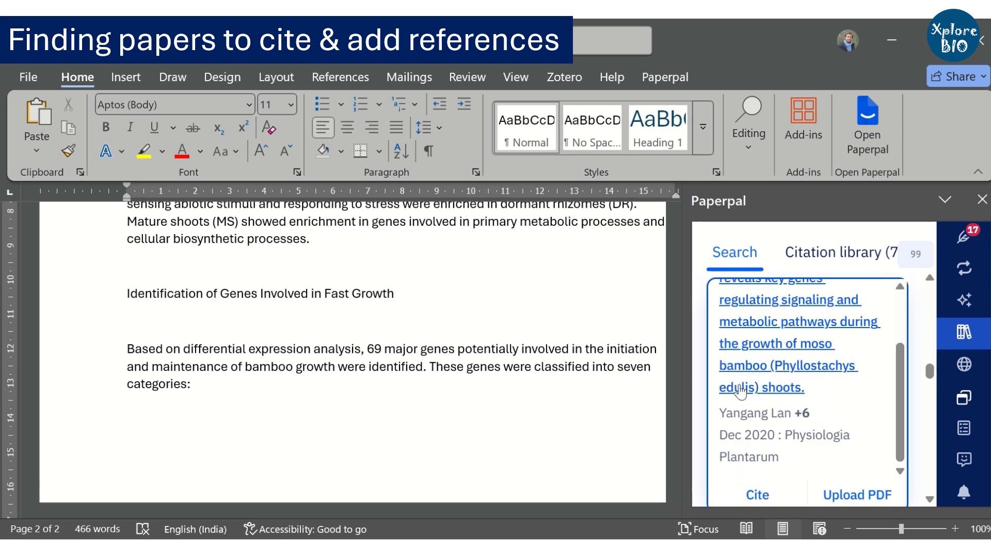
scroll(808, 388, "down", 3)
left_click(758, 404)
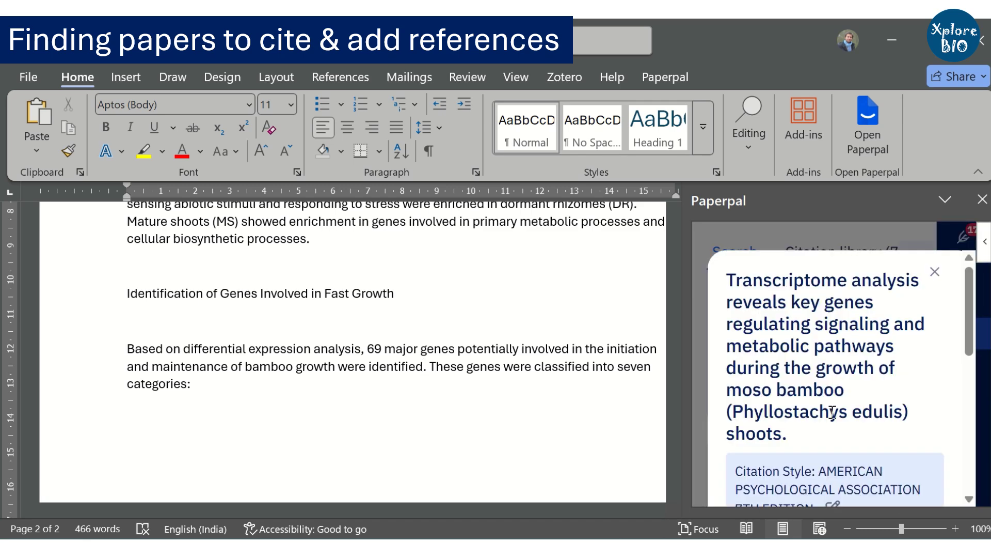
- Paste the in-text citation (Lan et al., 2020) after 'identified' and remove the stray paragraph break
scroll(834, 416, "down", 8)
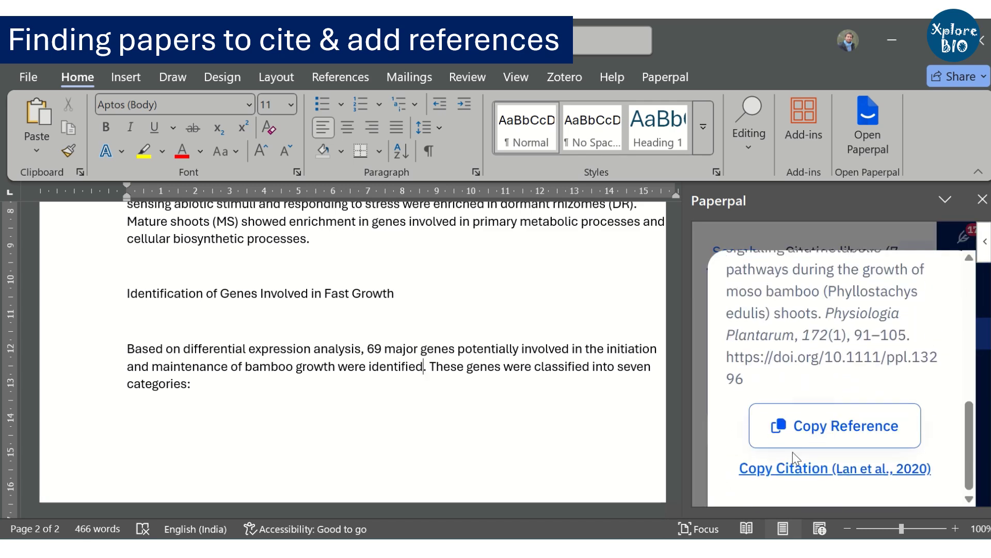
left_click(784, 481)
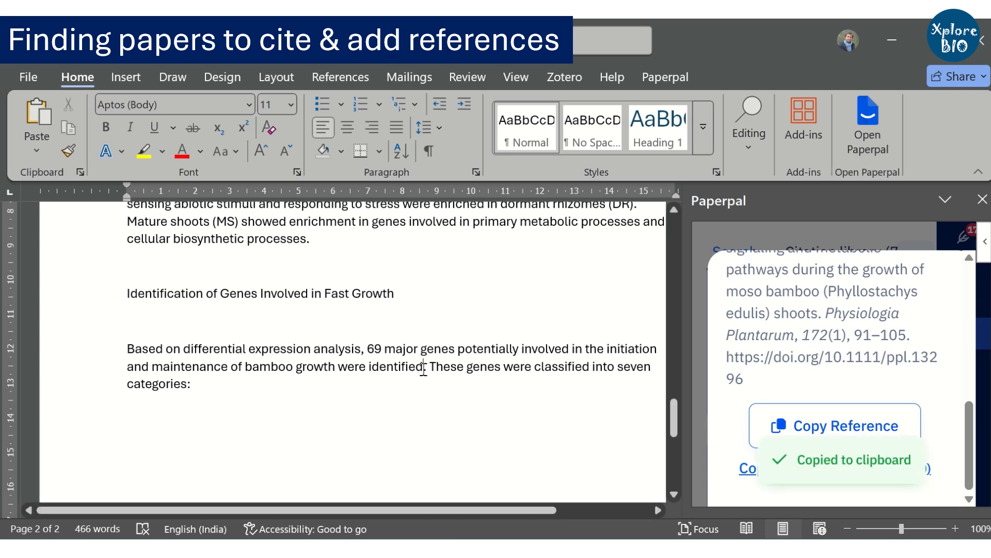
key("ctrl+v")
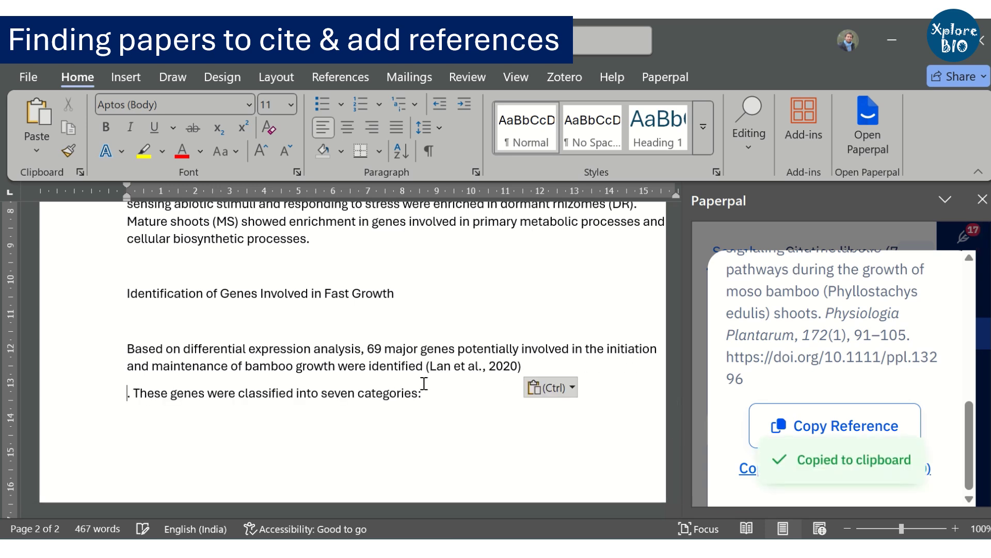
key("BackSpace")
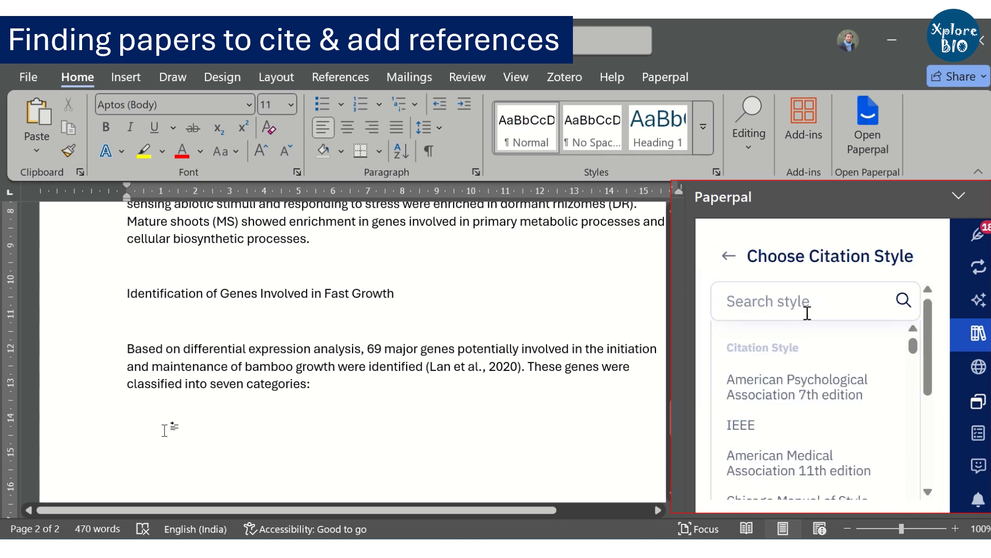
left_click(807, 313)
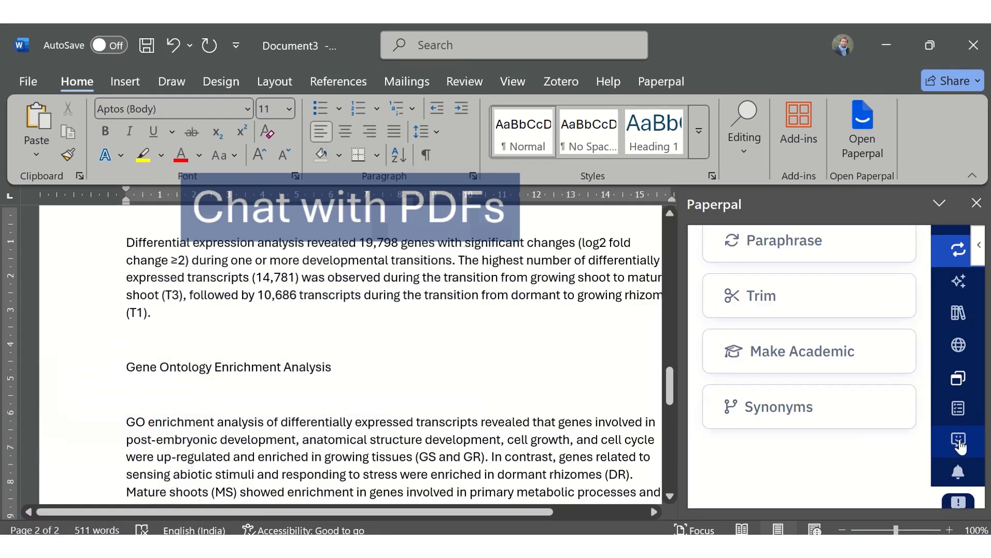
- Upload the Moso bamboo transcriptome PDF to Paperpal Chat PDF and read its generated summary
left_click(959, 442)
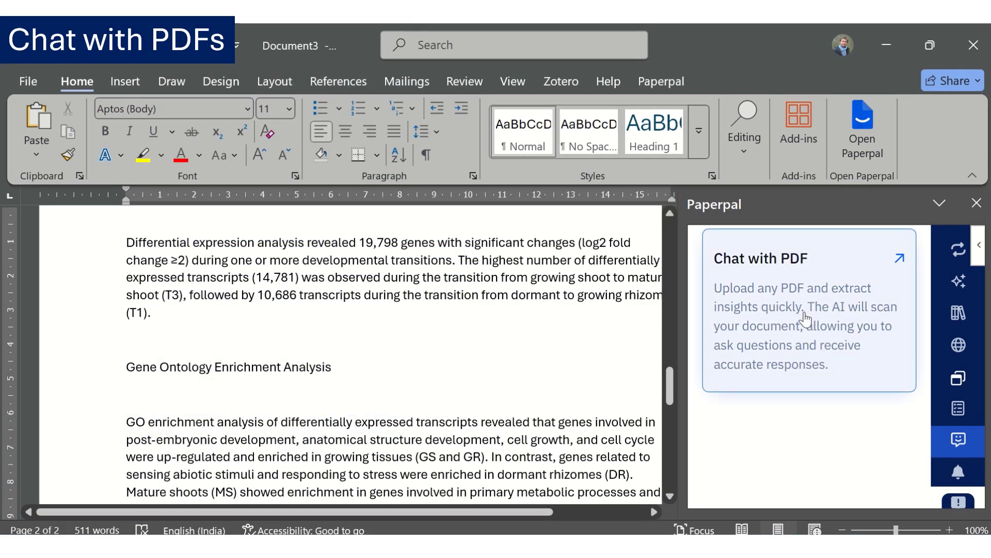
left_click(806, 317)
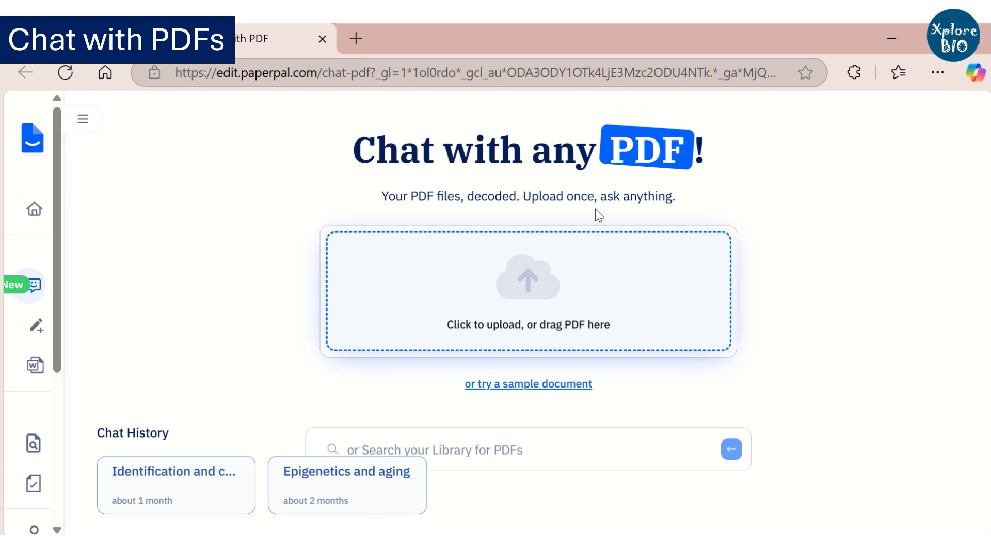
left_click(528, 311)
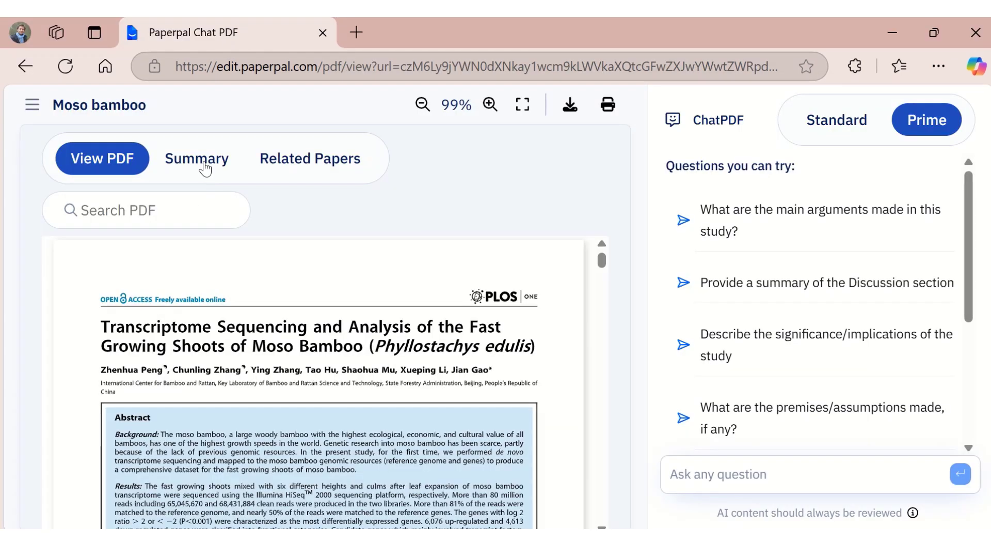
left_click(204, 166)
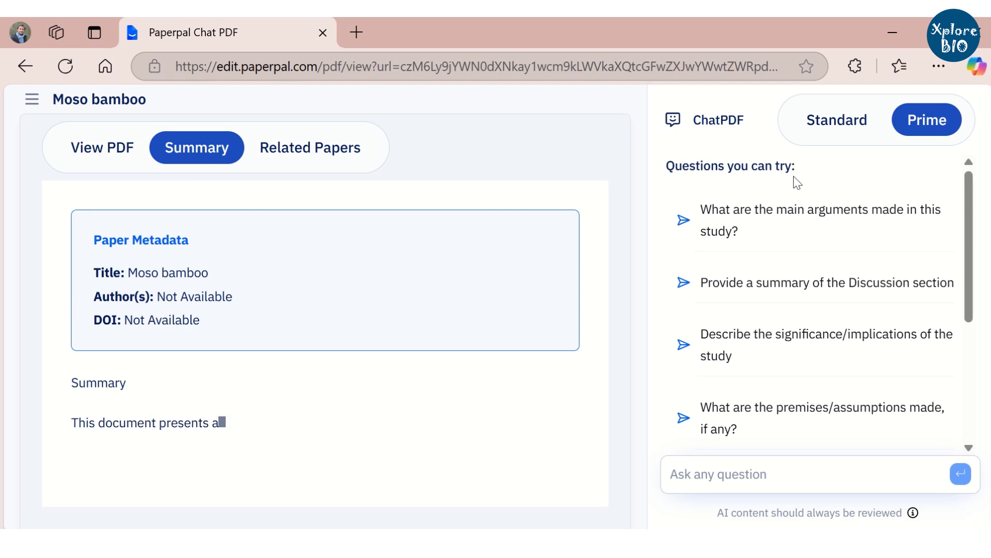
scroll(795, 190, "down", 4)
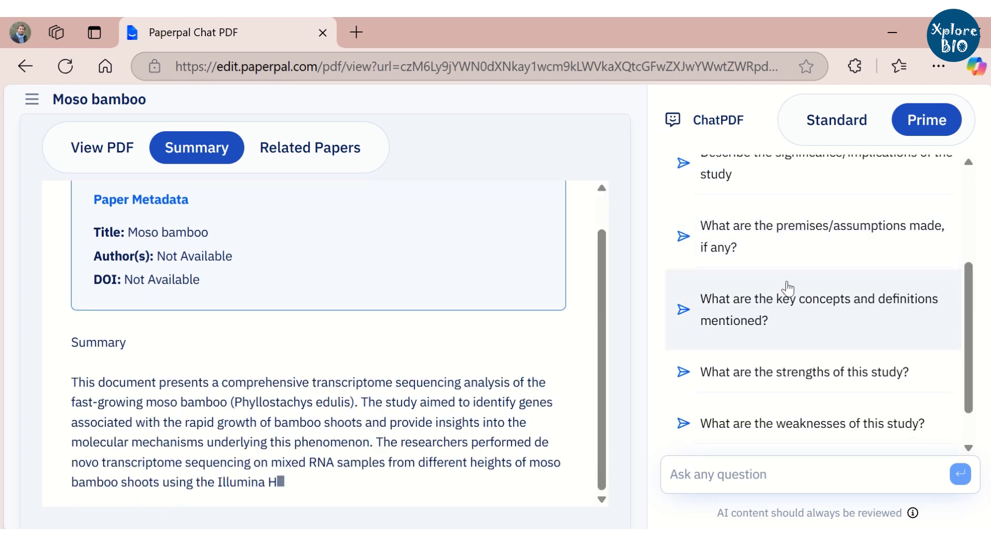
scroll(793, 304, "down", 1)
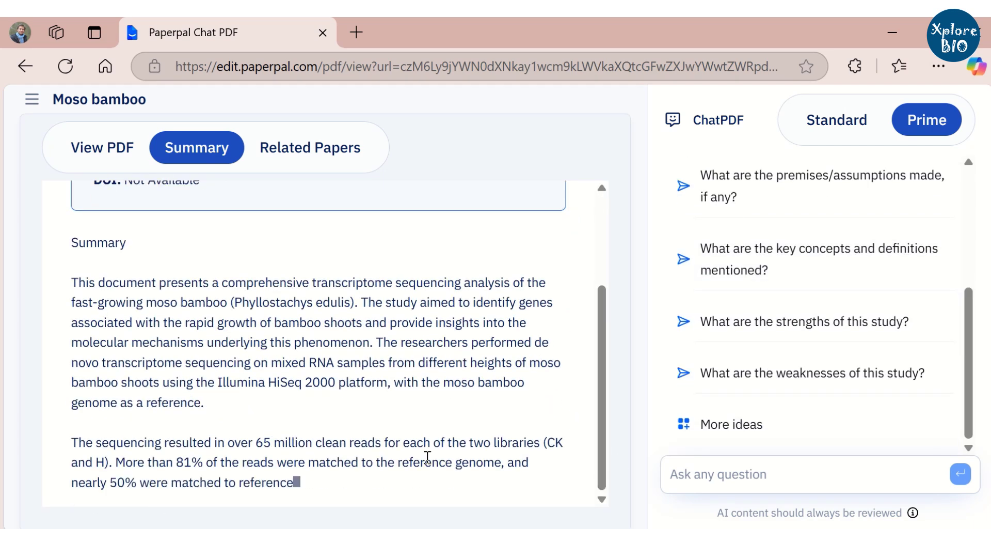
left_click(718, 479)
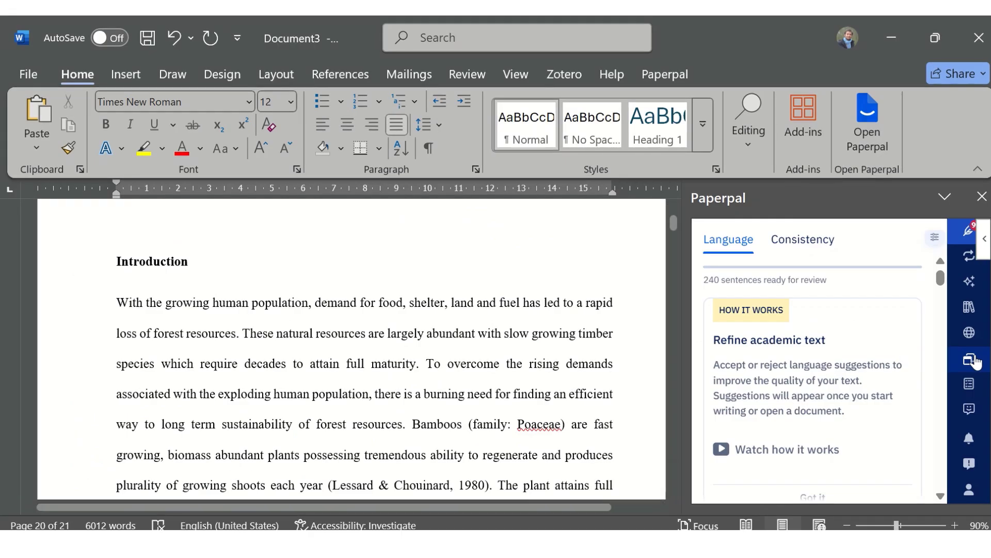
- Generate an abstract for the bamboo manuscript with Paperpal's Abstract template
left_click(959, 368)
scroll(742, 278, "down", 6)
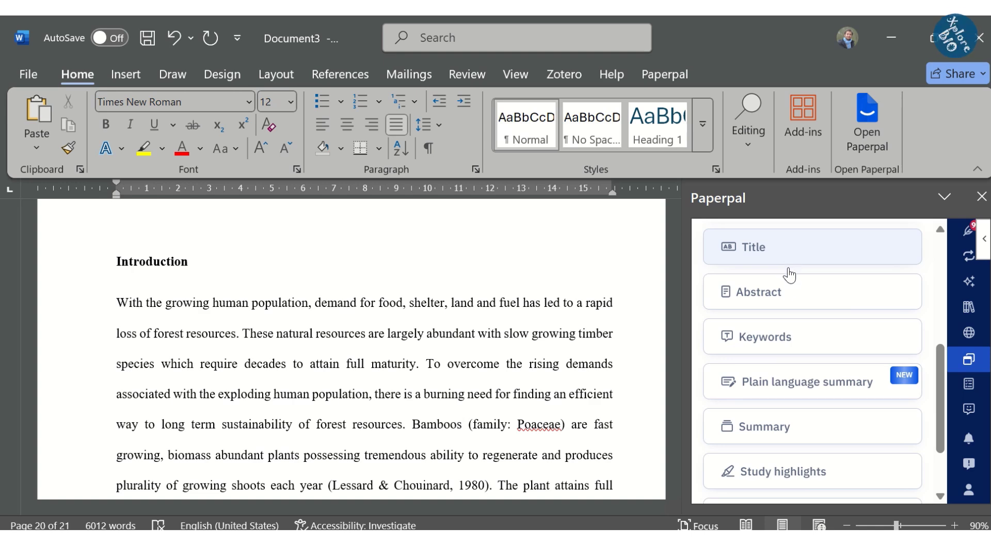
scroll(808, 405, "down", 2)
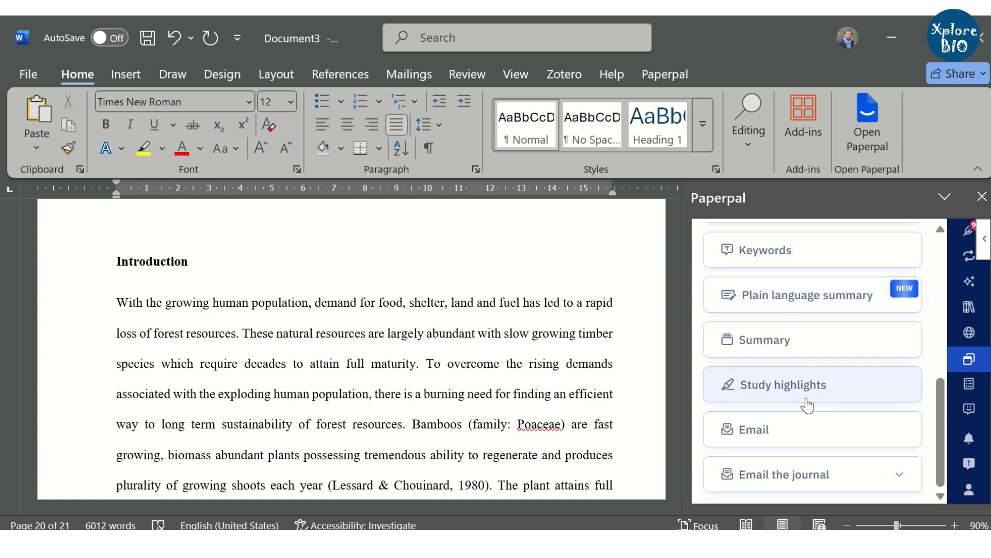
scroll(810, 407, "up", 4)
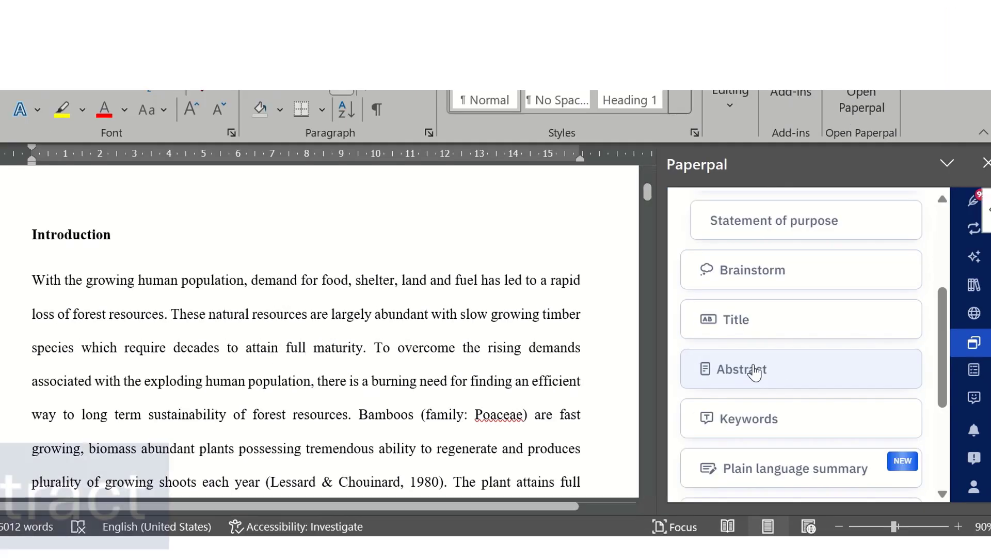
left_click(769, 383)
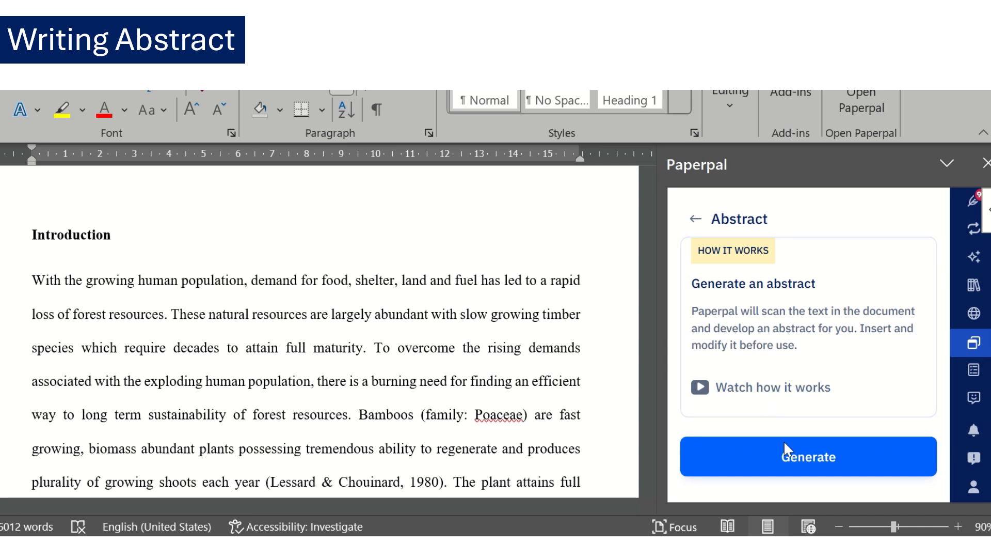
left_click(787, 448)
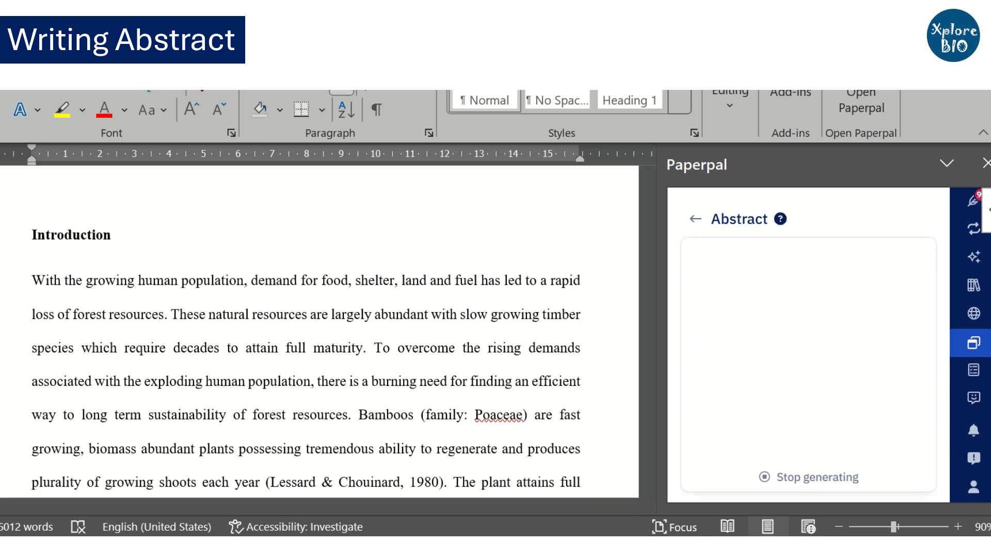
- Generate a suggested keyword list from the manuscript with the Keywords template
scroll(753, 314, "down", 5)
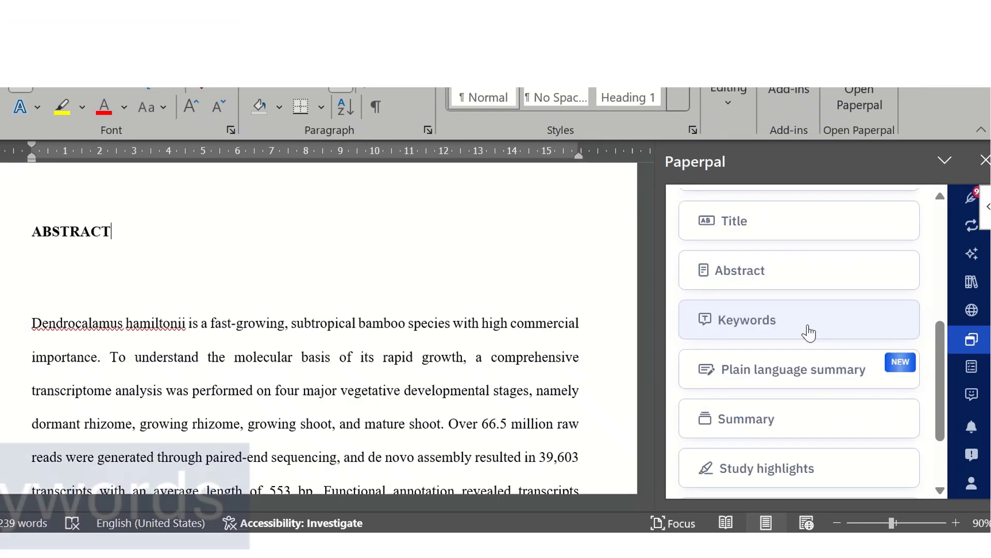
left_click(808, 332)
left_click(804, 453)
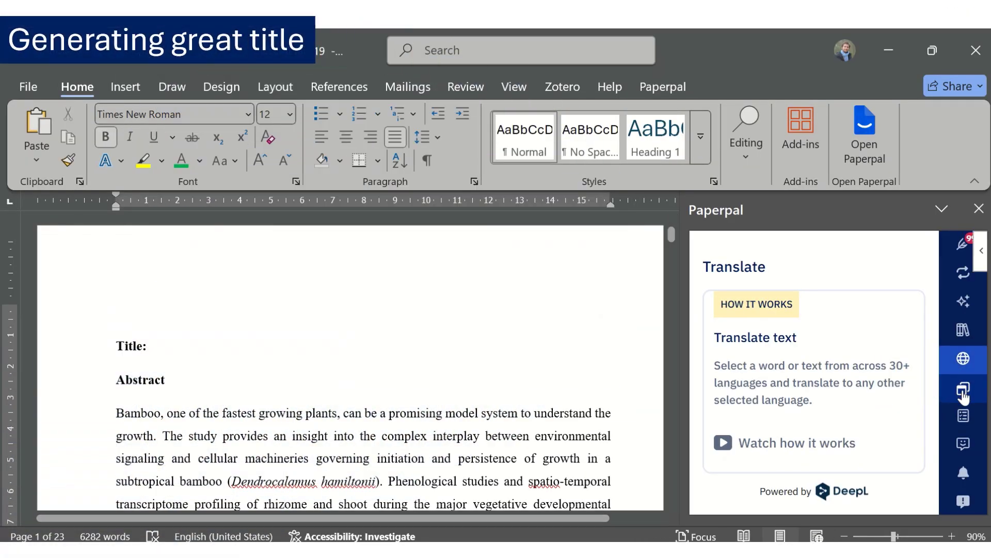
- Generate title suggestions with Paperpal's Title template and insert them into the bamboo manuscript
left_click(963, 393)
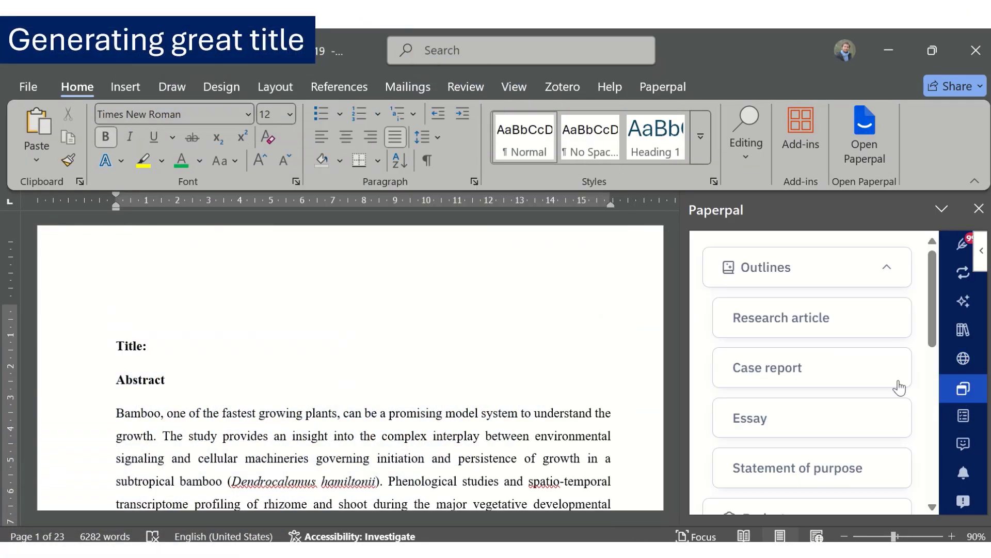
scroll(872, 388, "down", 3)
left_click(780, 392)
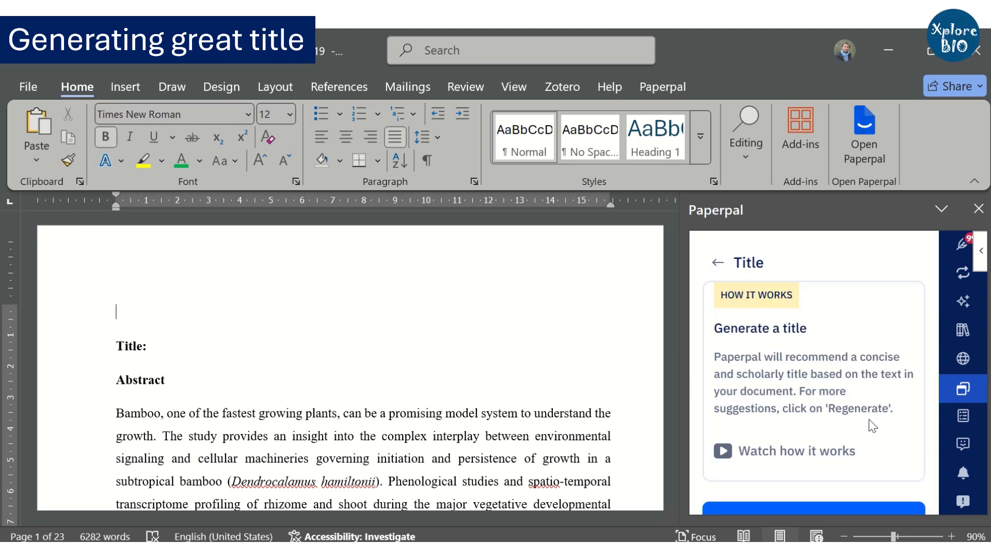
left_click(846, 504)
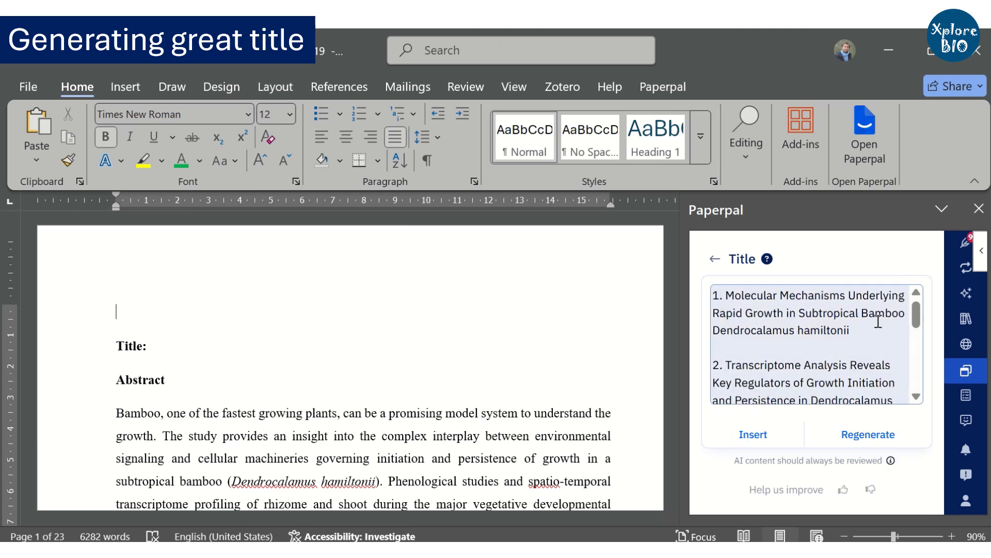
left_click(753, 434)
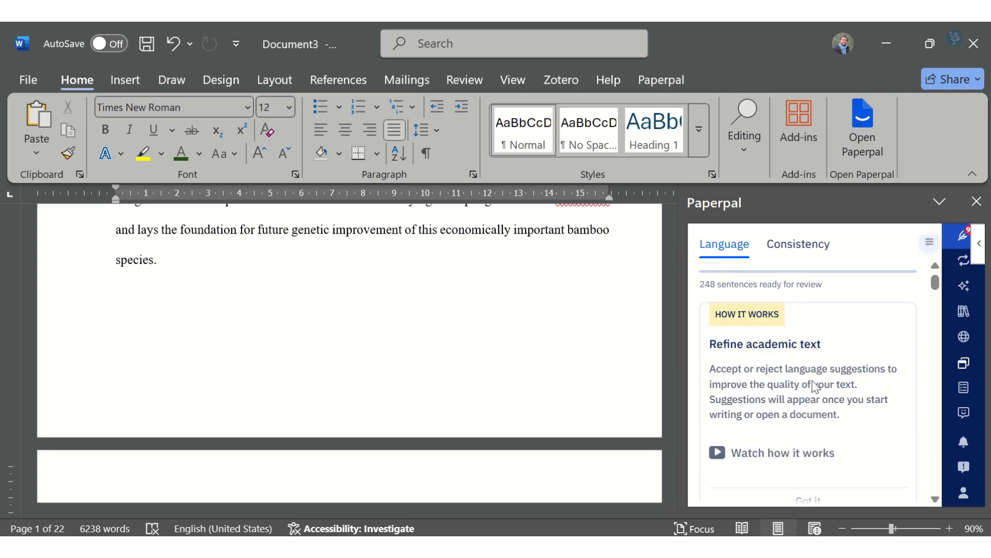
- Accept Paperpal's Rephrase and Article Usage edits to the Key genes and Coordinated expression sentences
left_click(806, 372)
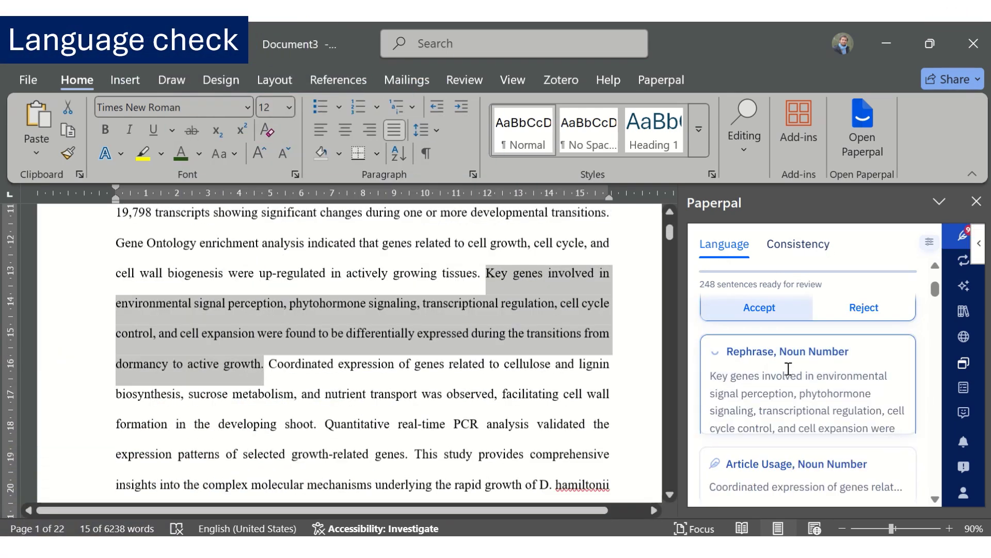
scroll(826, 393, "up", 5)
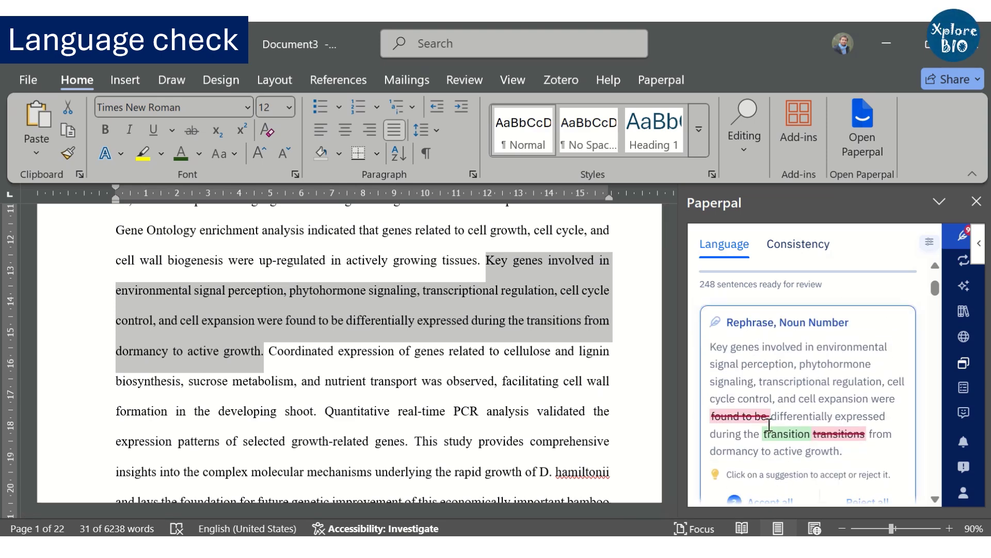
scroll(808, 439, "down", 2)
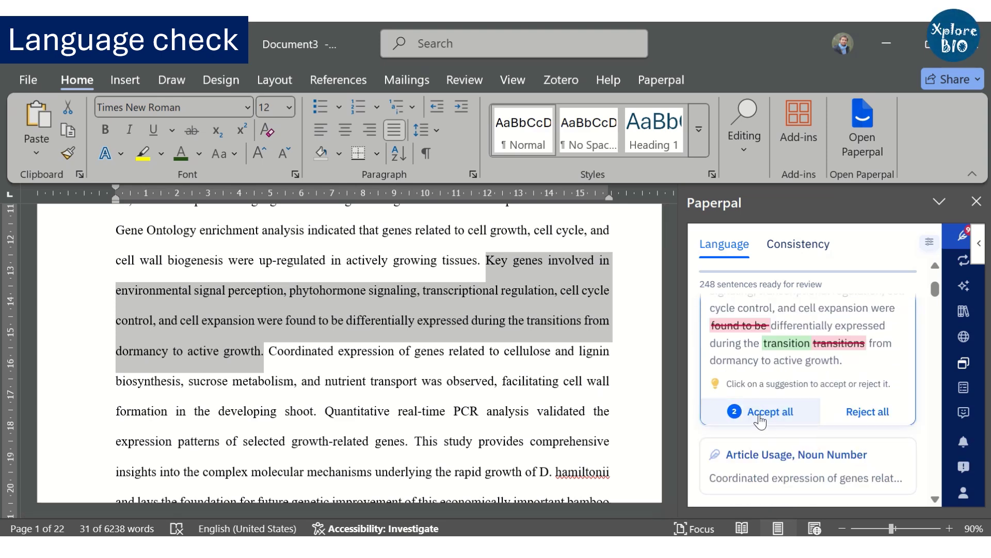
left_click(746, 408)
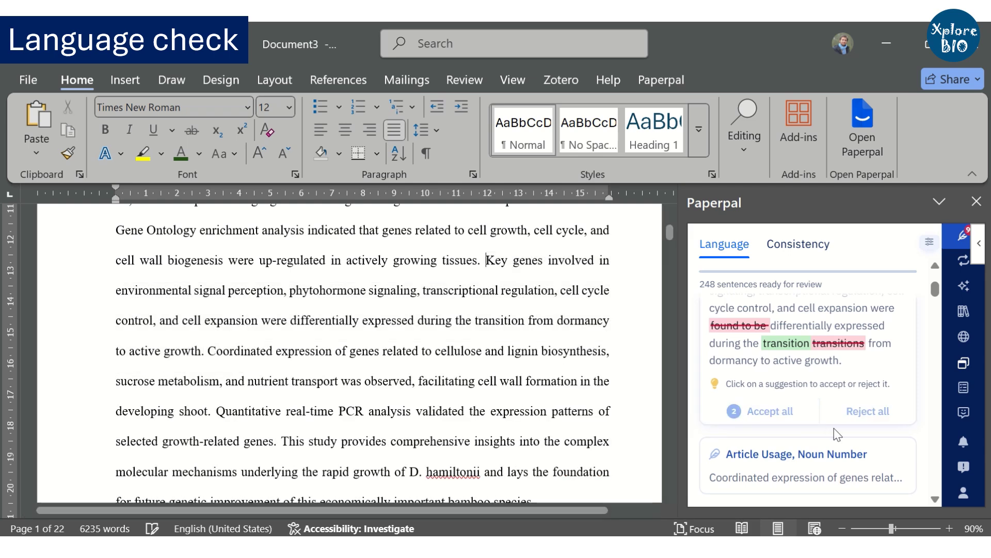
left_click(798, 370)
scroll(846, 387, "down", 2)
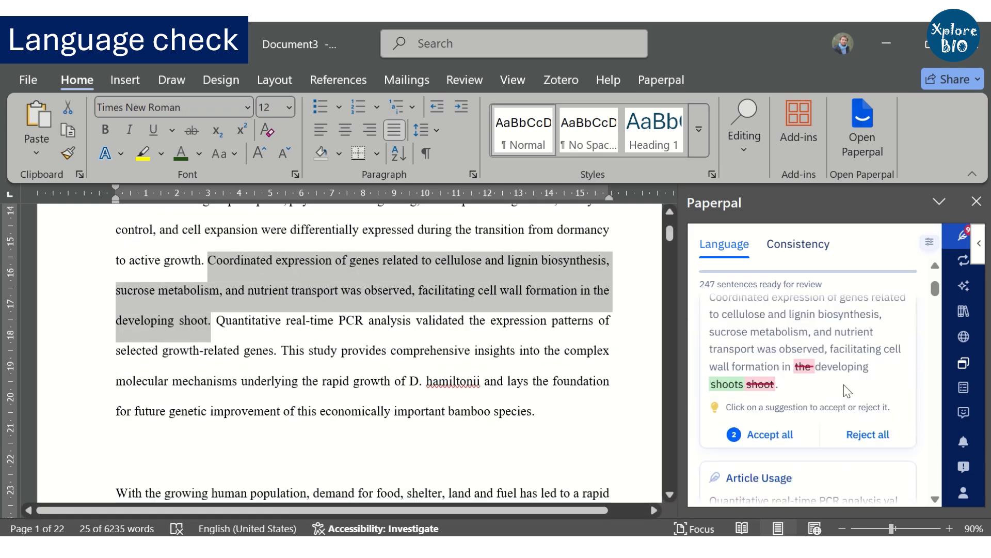
left_click(775, 437)
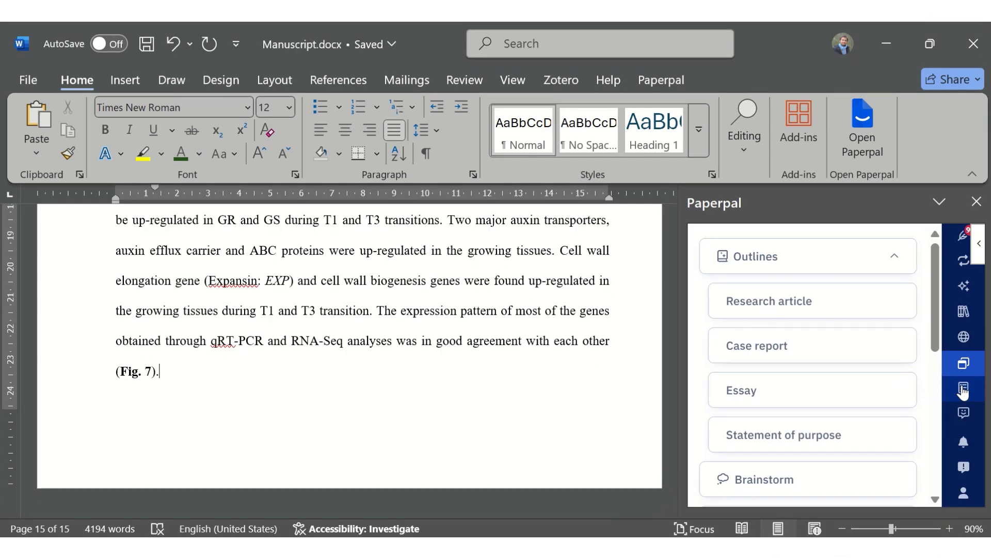
- Start a Paperpal plagiarism check by uploading Manuscript.docx from the Downloads folder
left_click(963, 387)
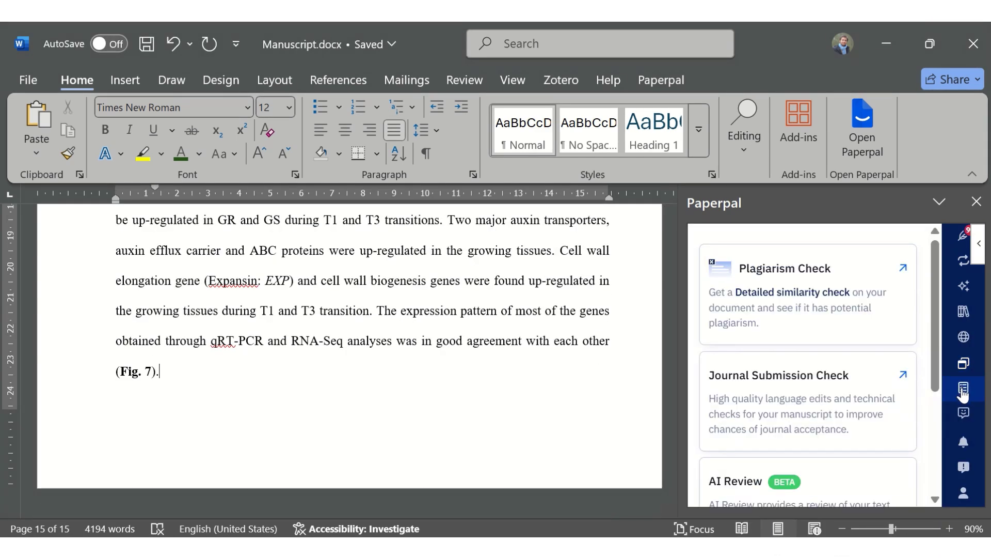
left_click(796, 300)
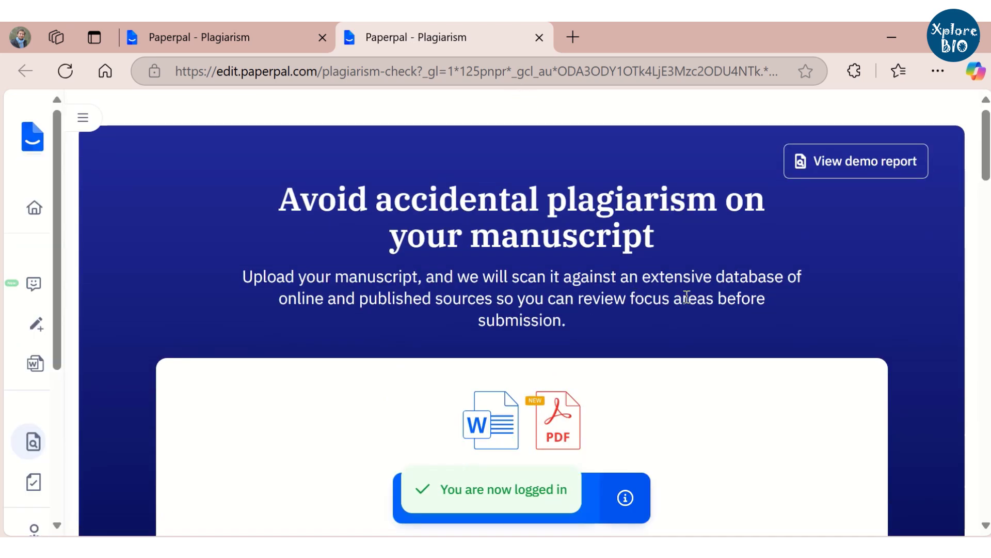
left_click_drag(408, 301, 611, 328)
scroll(625, 356, "down", 2)
scroll(635, 354, "down", 2)
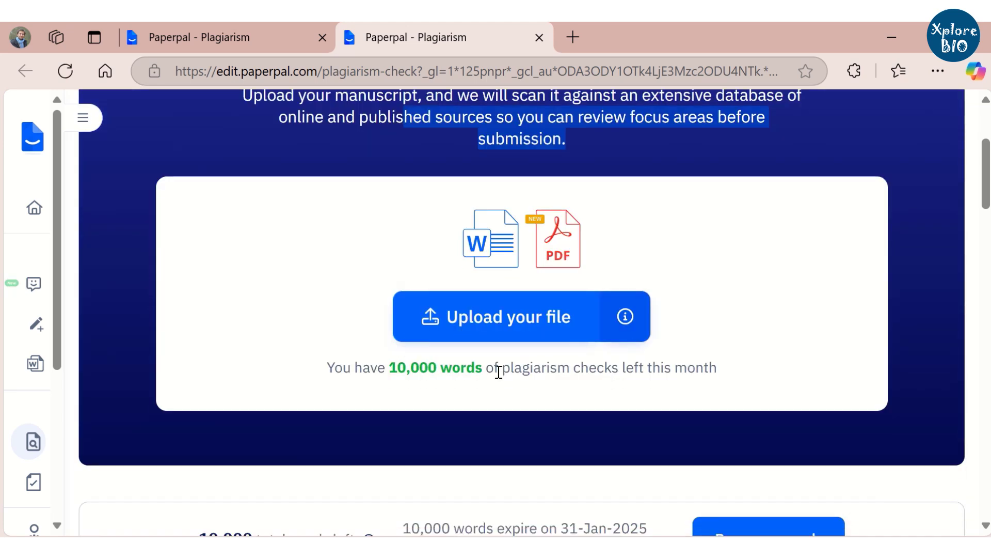
scroll(535, 325, "down", 8)
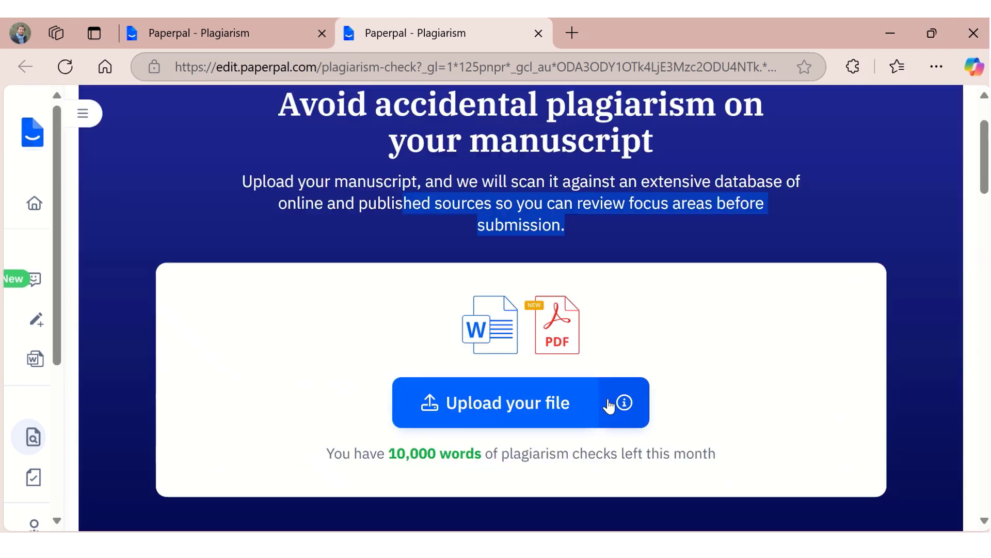
left_click(527, 412)
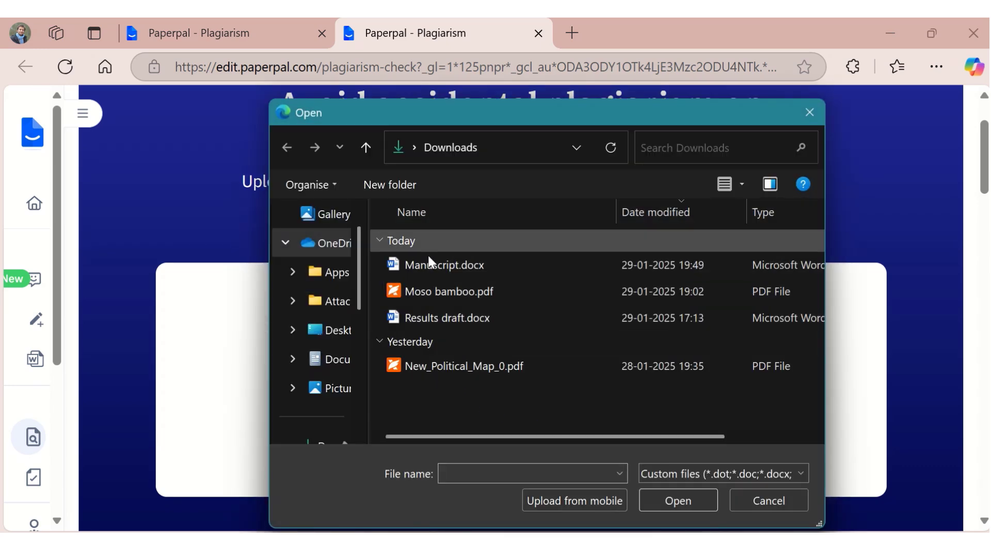
left_click(429, 267)
left_click(677, 502)
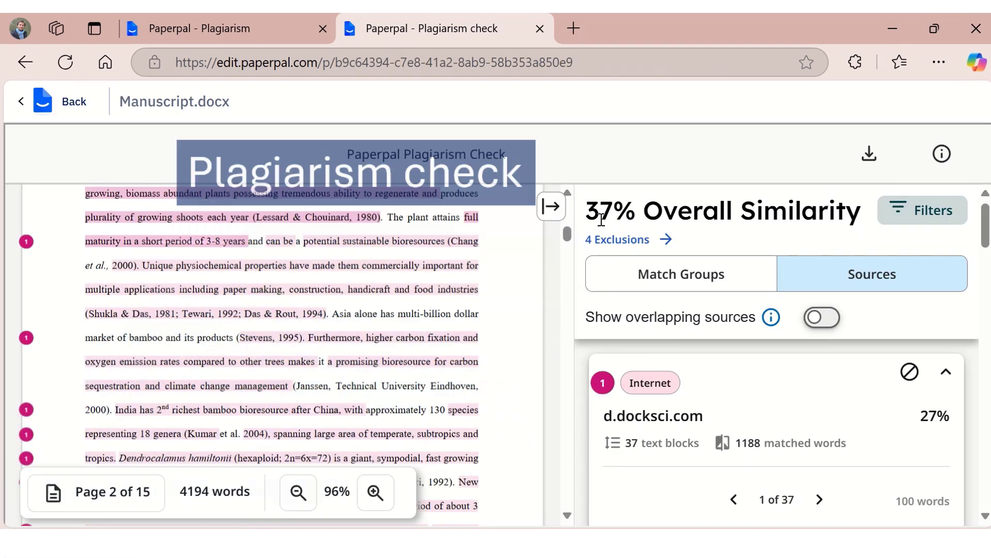
- Review the 37% overall similarity score and the source matching the first Introduction paragraph
triple_click(857, 211)
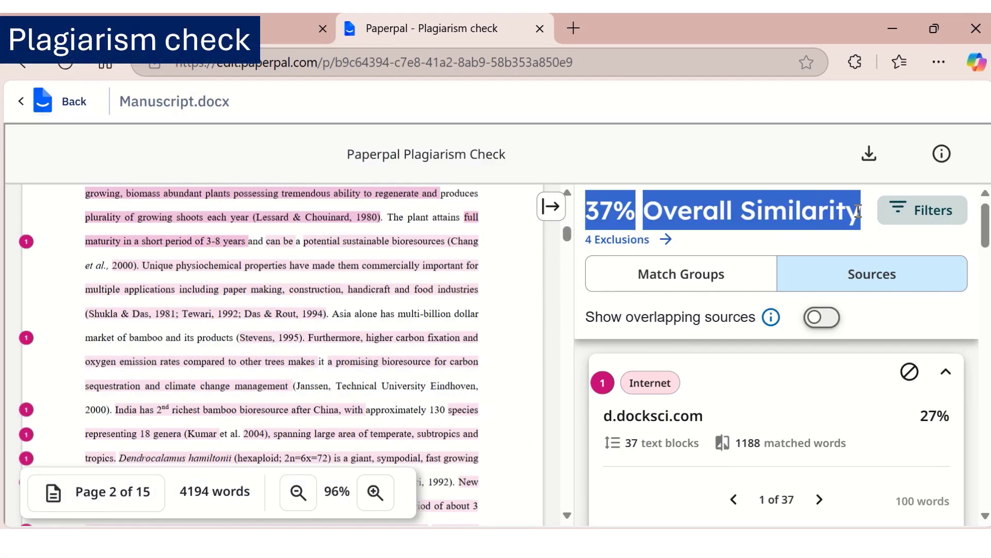
left_click(598, 213)
scroll(721, 389, "down", 15)
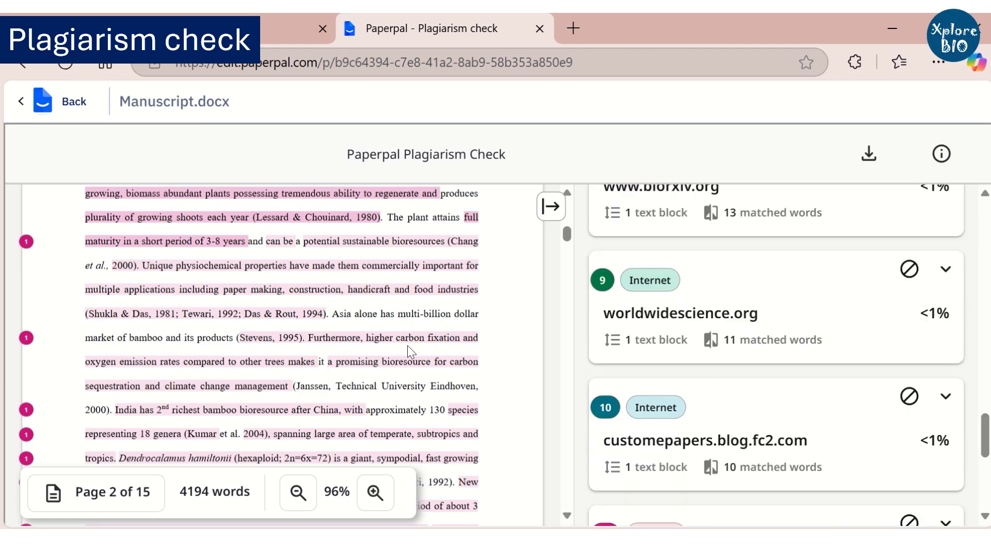
scroll(407, 345, "up", 8)
scroll(402, 343, "down", 3)
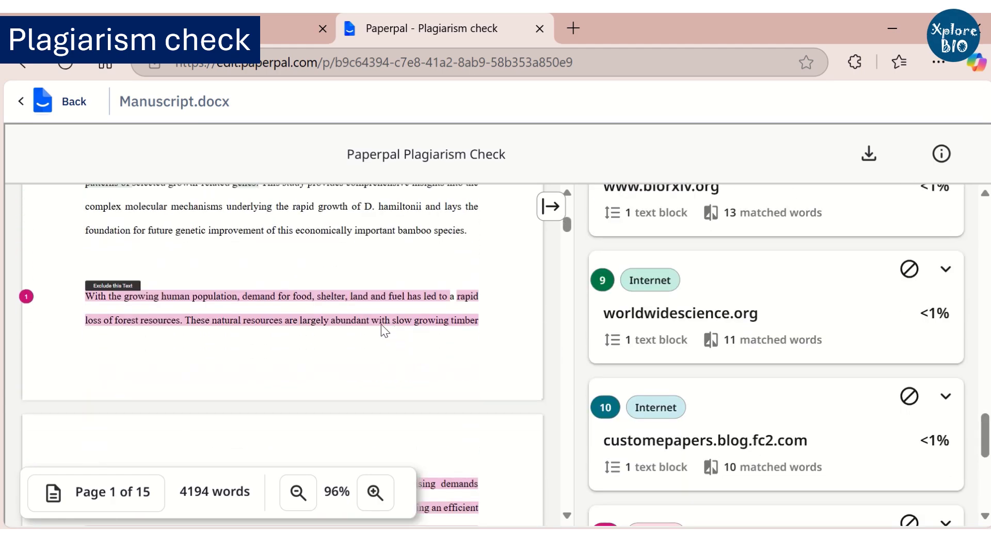
left_click(384, 329)
- Show the d.docksci.com source card for the flagged cDNA passage and read the matched text
scroll(735, 305, "down", 3)
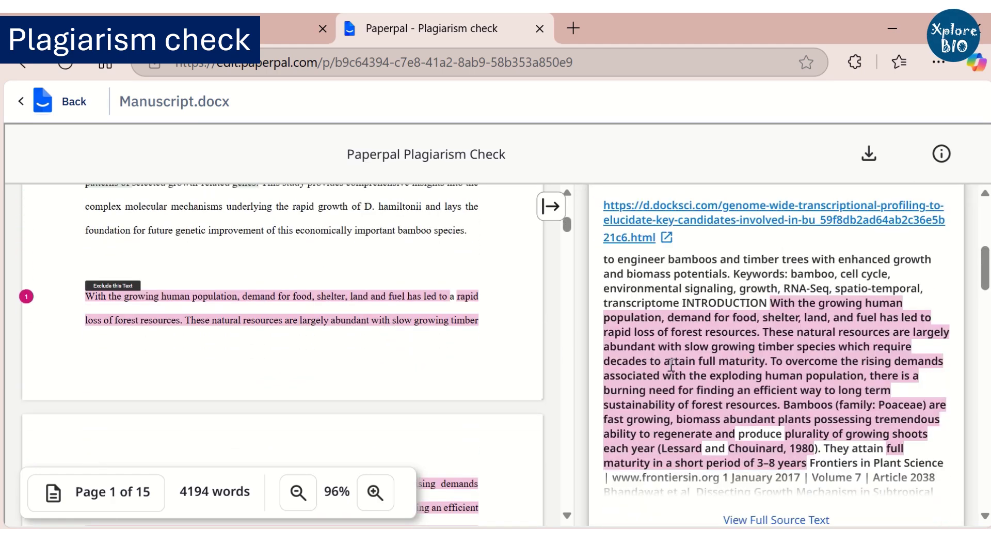
scroll(238, 398, "down", 5)
scroll(238, 393, "down", 5)
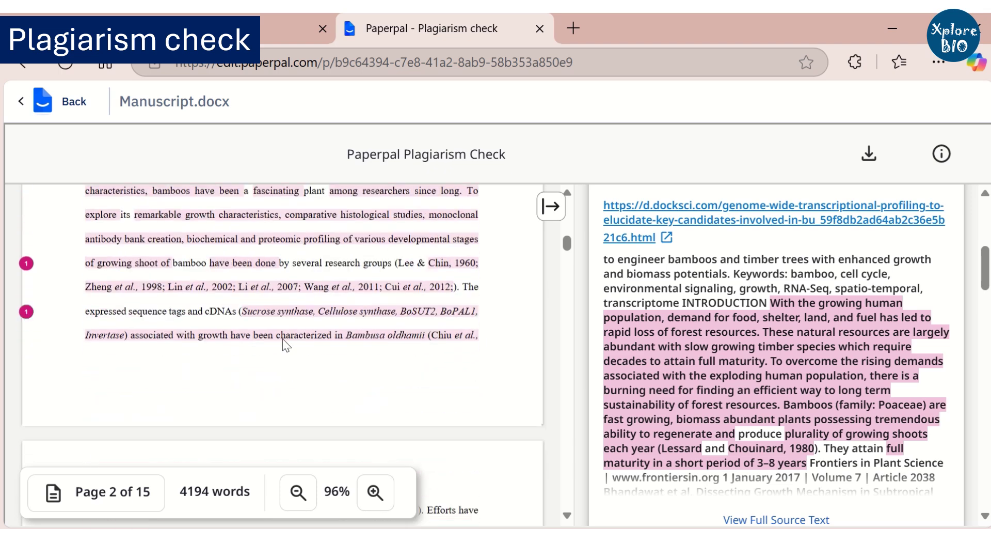
left_click(318, 320)
scroll(775, 362, "down", 3)
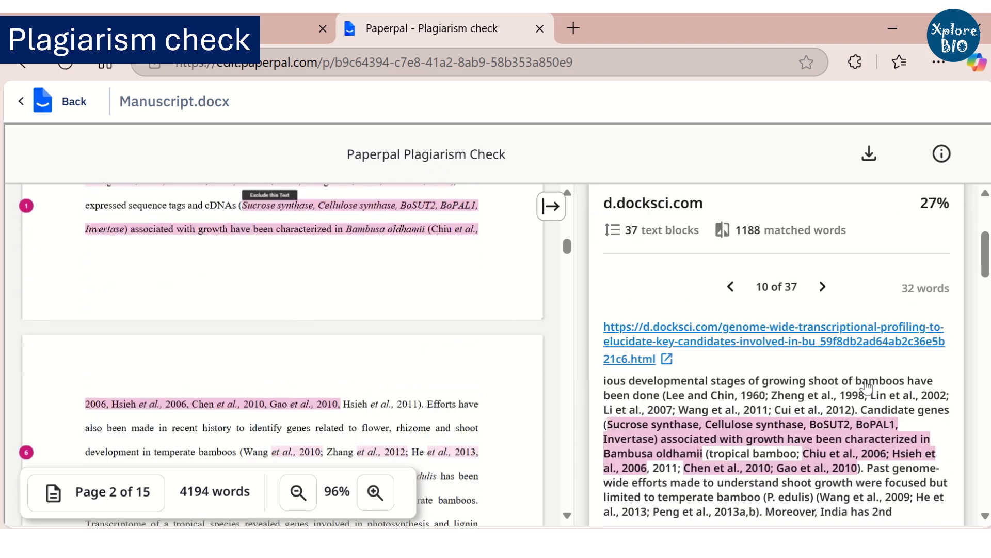
scroll(767, 429, "up", 3)
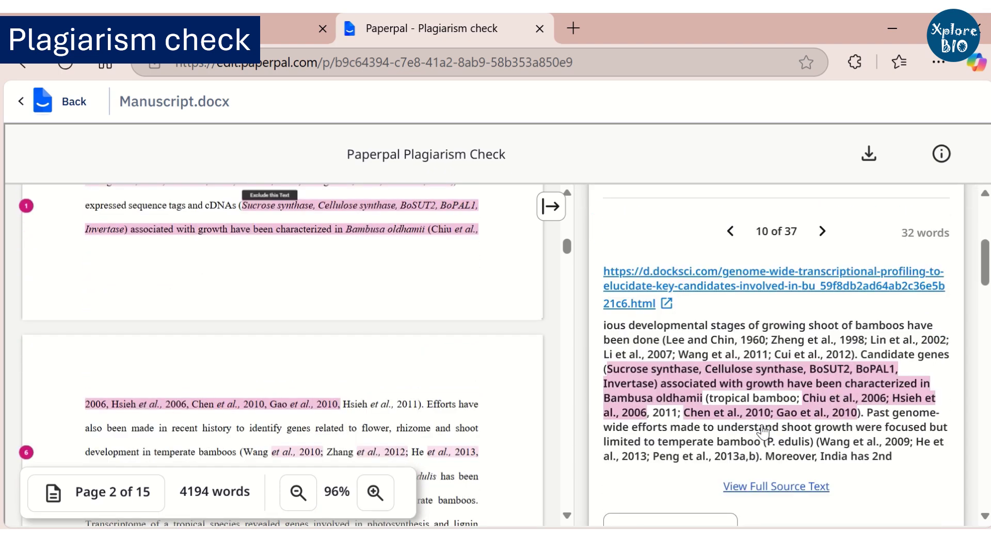
scroll(290, 389, "down", 1)
scroll(290, 388, "down", 2)
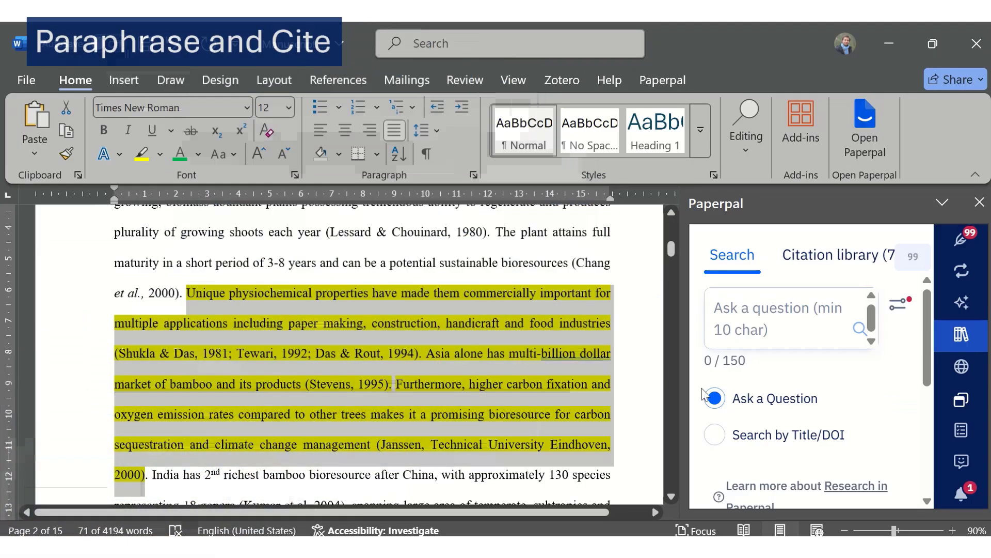
- Use Paperpal Rewrite to paraphrase the highlighted passage on bamboo's commercial uses and carbon sequestration
left_click(961, 335)
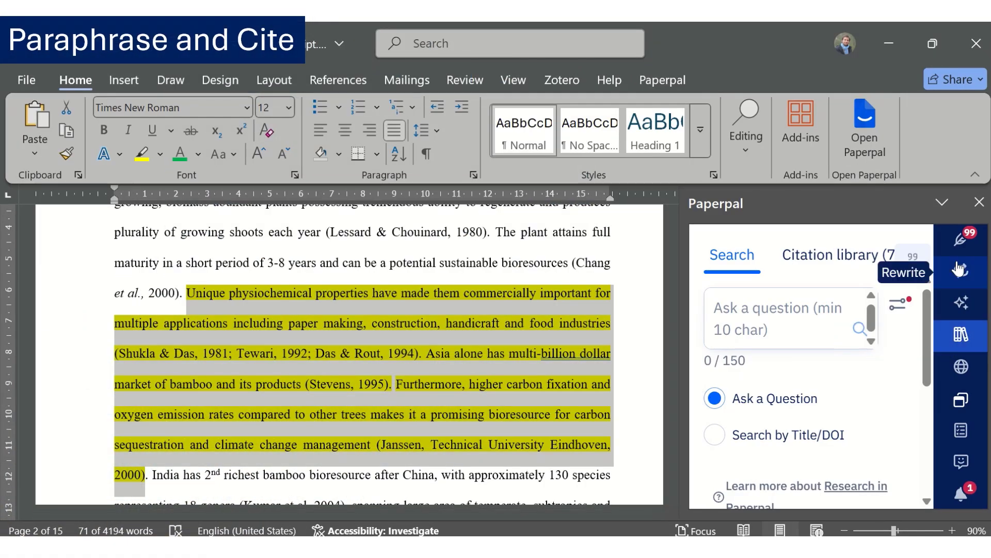
left_click(959, 269)
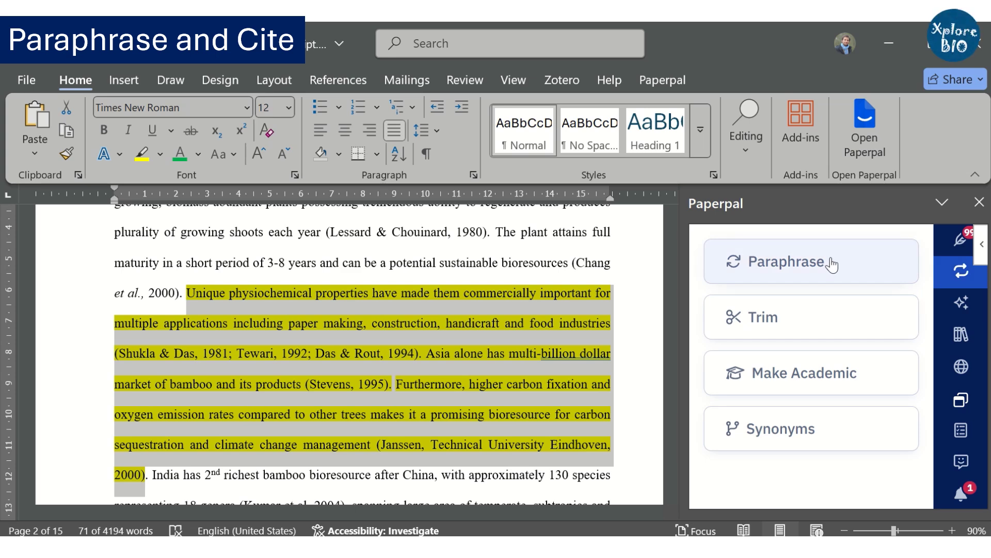
left_click(832, 264)
left_click(808, 484)
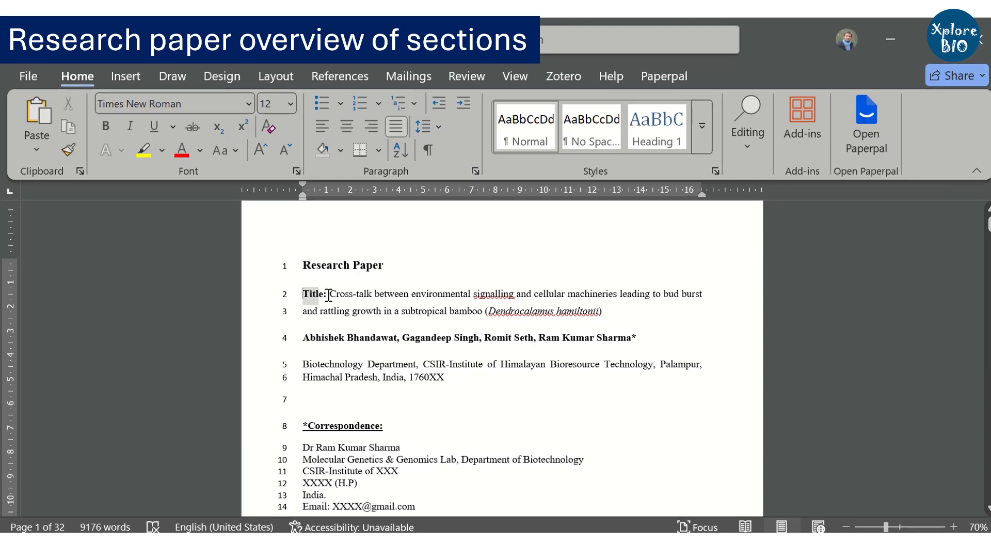
left_click_drag(448, 301, 575, 312)
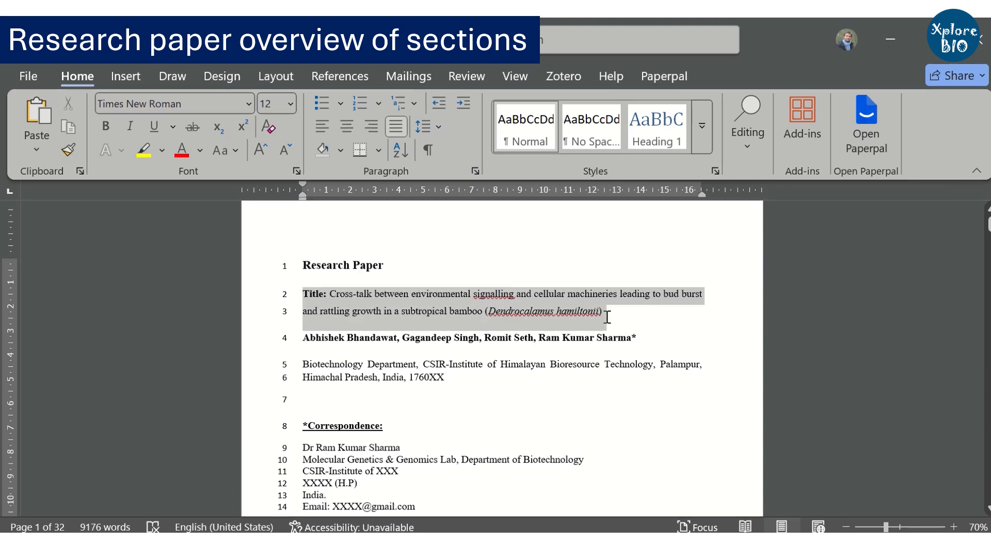
left_click_drag(303, 338, 637, 336)
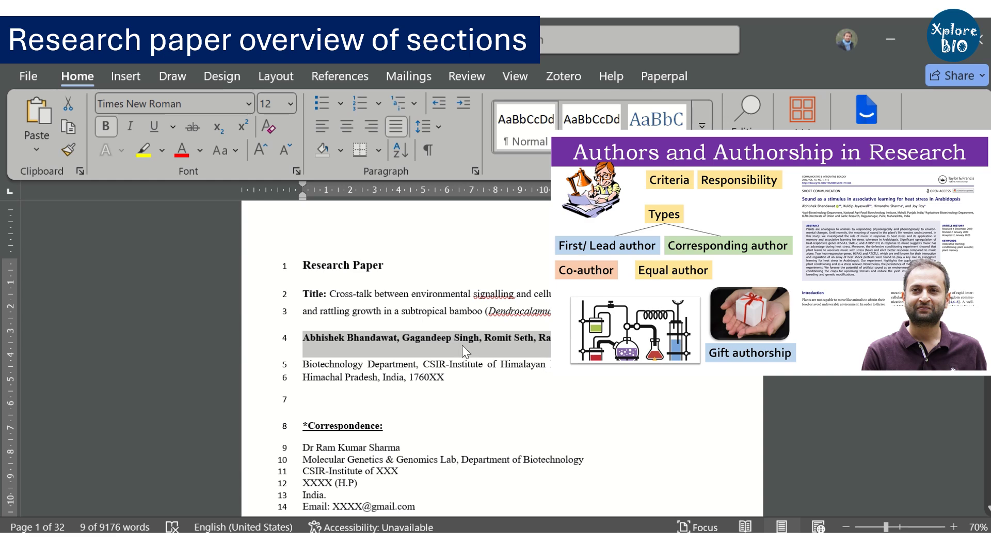
left_click(305, 364)
left_click_drag(304, 364, 457, 381)
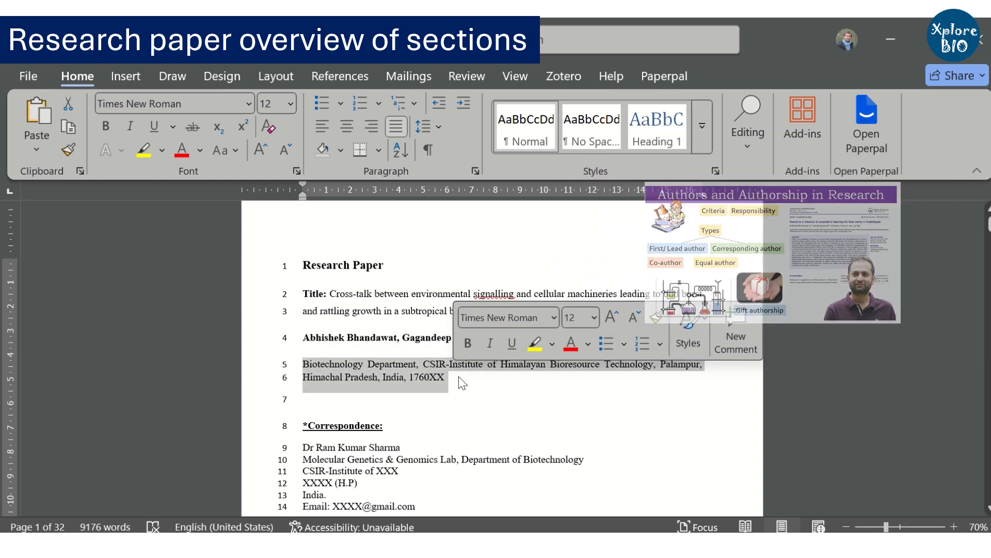
left_click(334, 367)
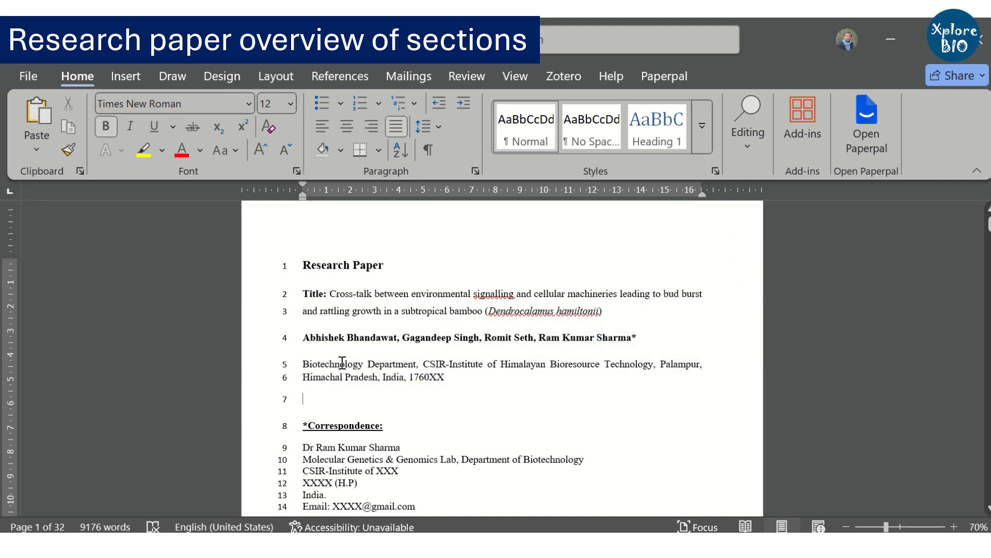
scroll(358, 384, "down", 2)
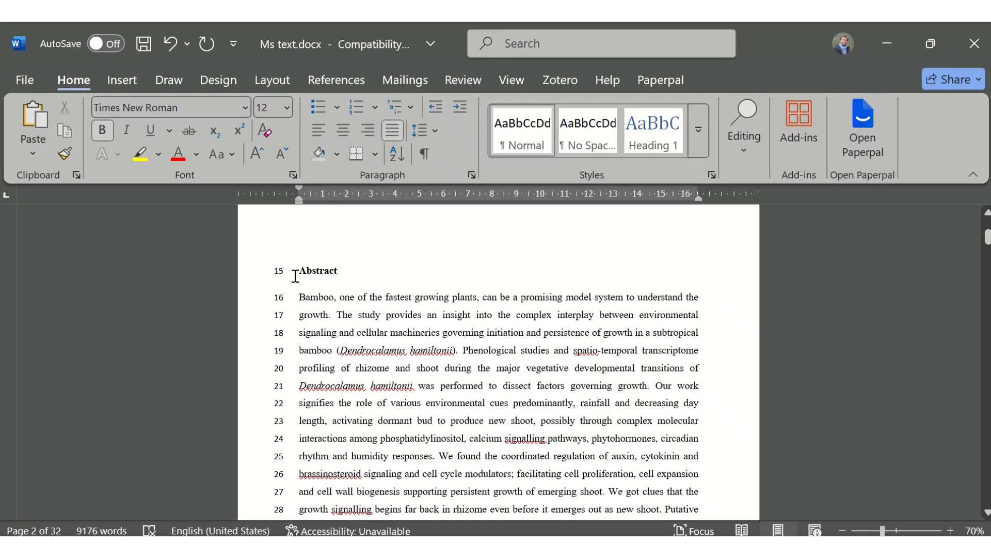
double_click(330, 272)
scroll(361, 258, "down", 3)
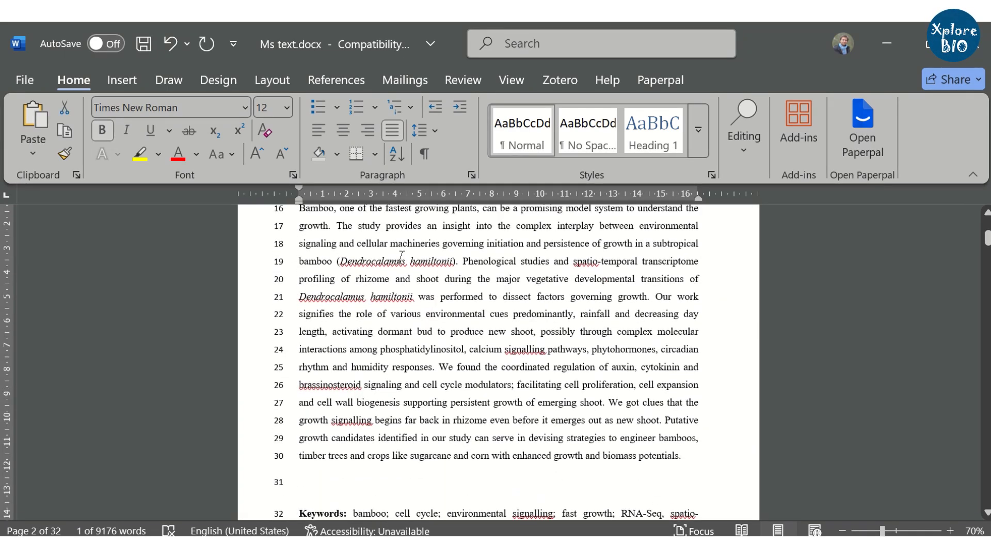
scroll(511, 364, "down", 3)
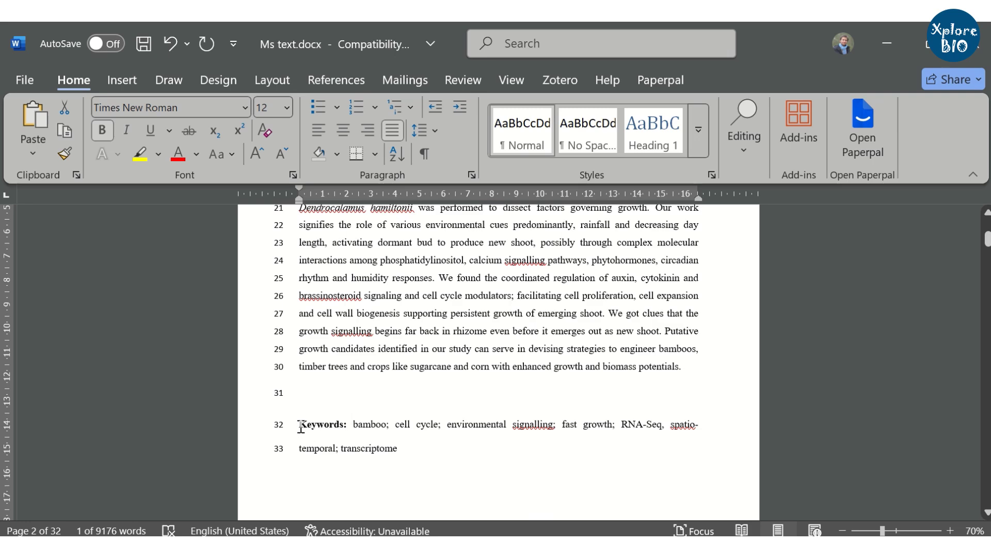
left_click(387, 424)
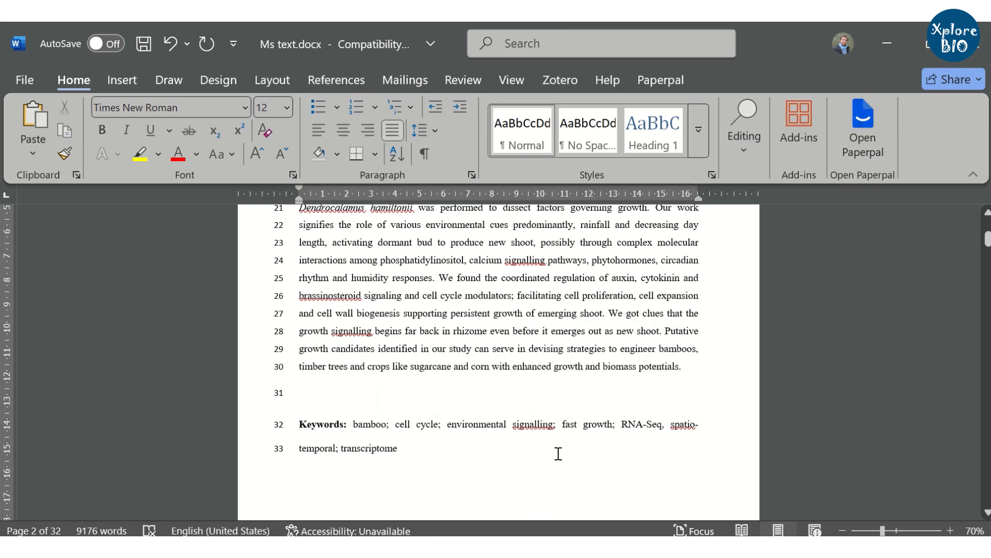
scroll(427, 447, "down", 10)
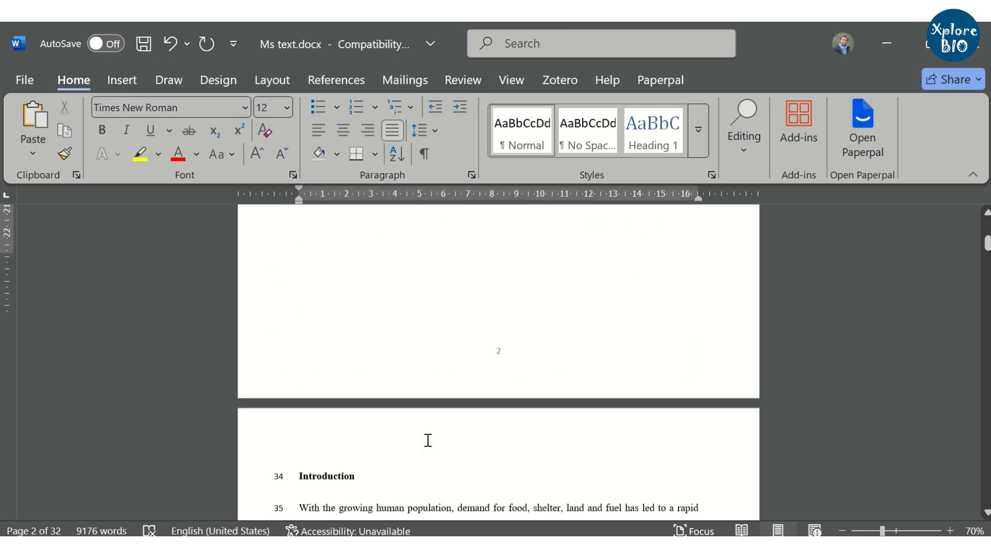
left_click_drag(370, 332, 307, 336)
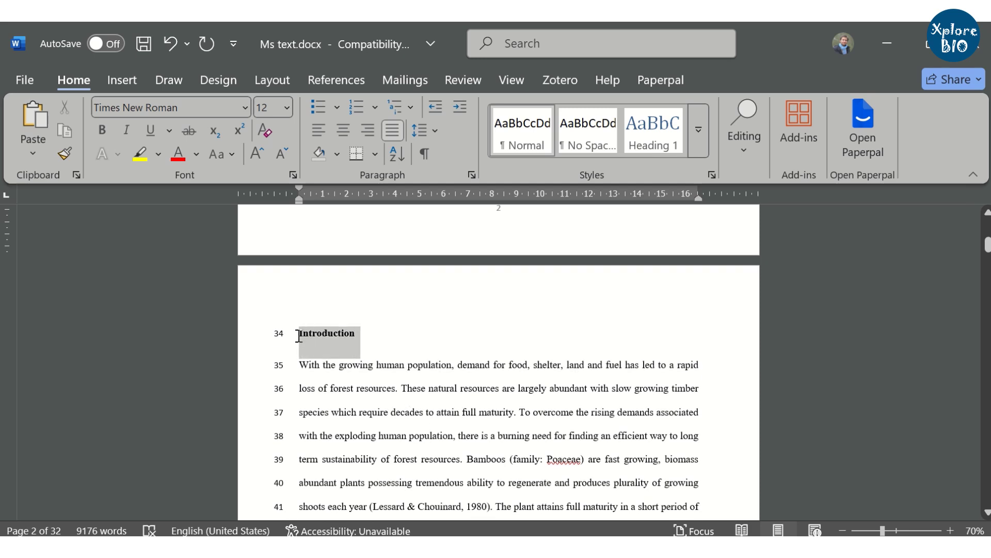
left_click(340, 361)
scroll(444, 366, "down", 1)
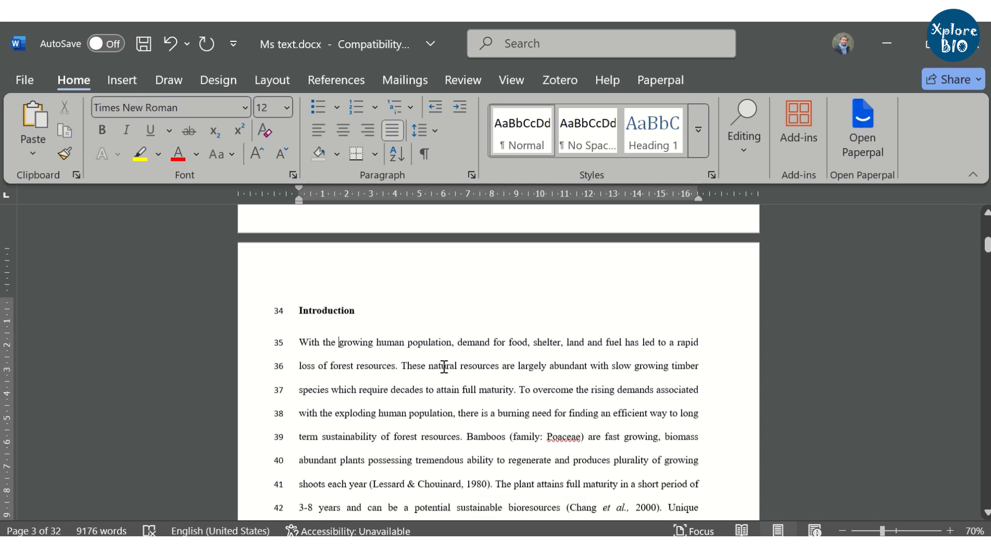
scroll(562, 380, "down", 3)
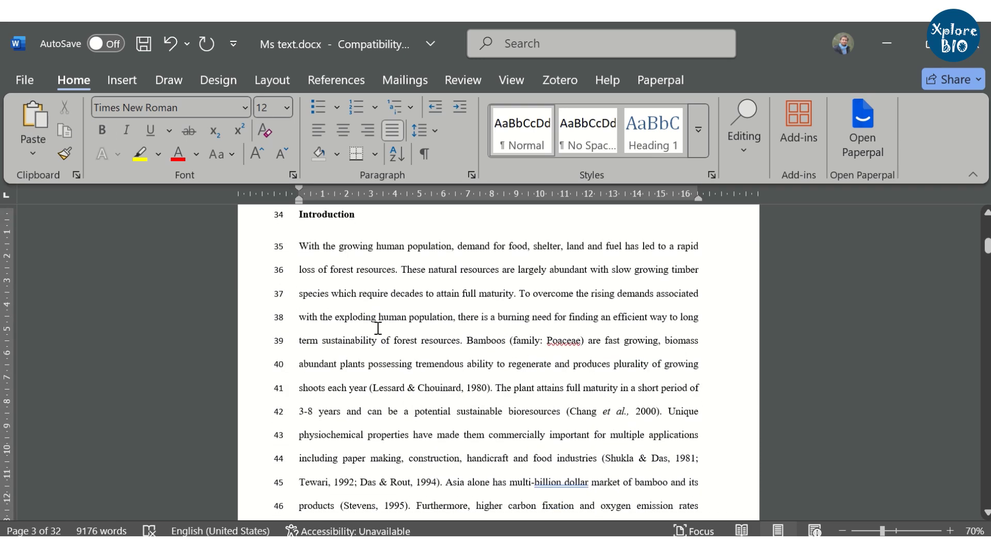
scroll(461, 423, "down", 7)
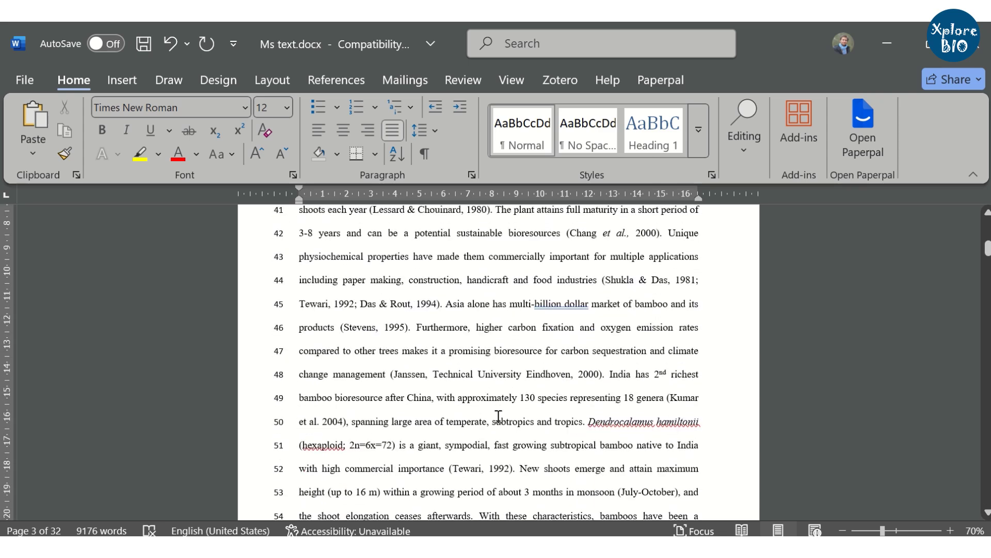
left_click_drag(505, 439, 398, 439)
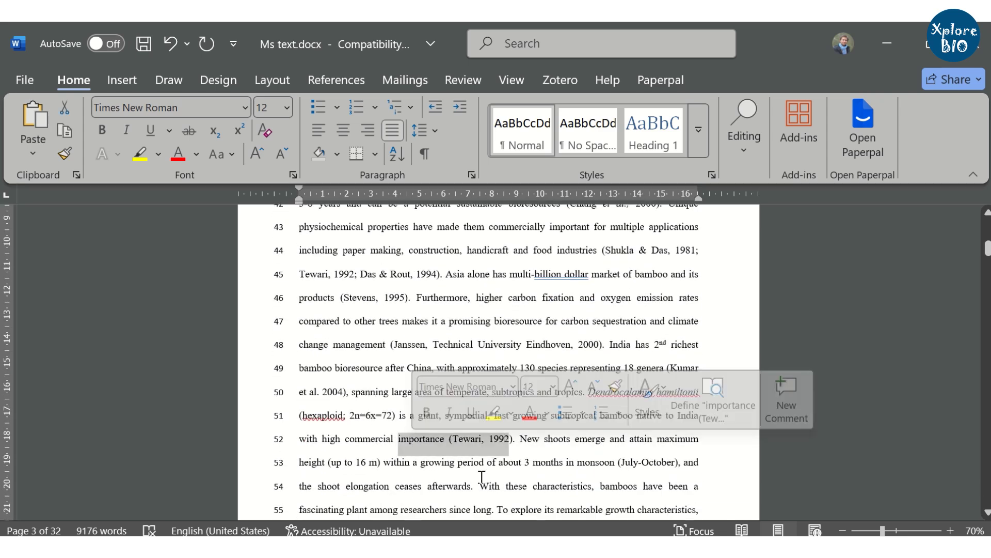
left_click(552, 478)
scroll(556, 481, "down", 2)
scroll(555, 481, "down", 8)
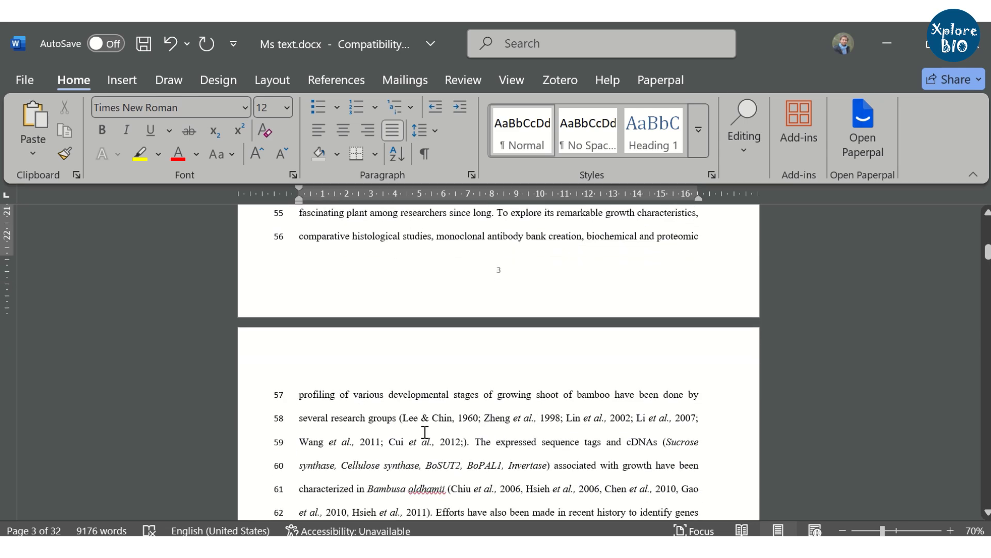
scroll(553, 451, "down", 11)
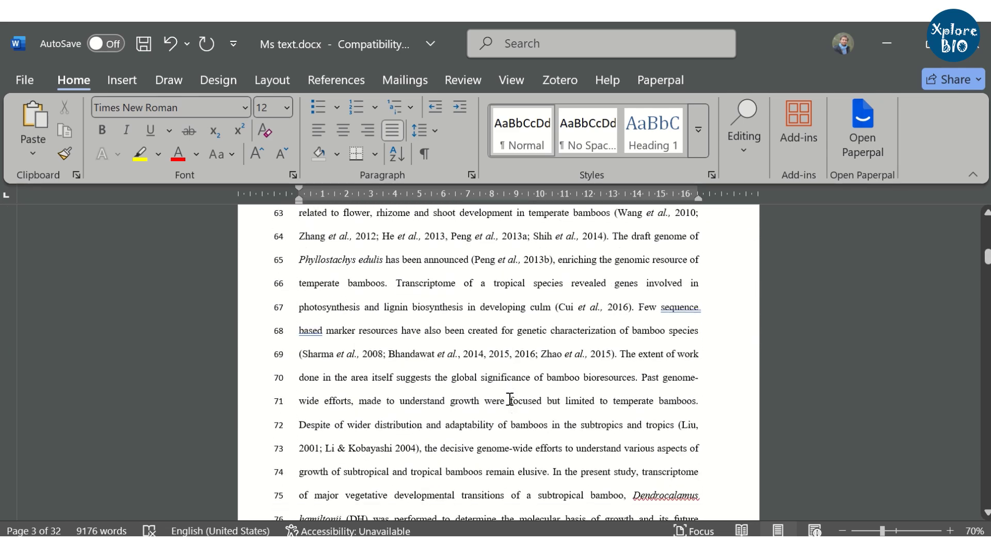
scroll(510, 399, "down", 5)
- Scroll from Materials and Methods through the Results, including Transcript annotation, and the Discussion
scroll(509, 399, "down", 16)
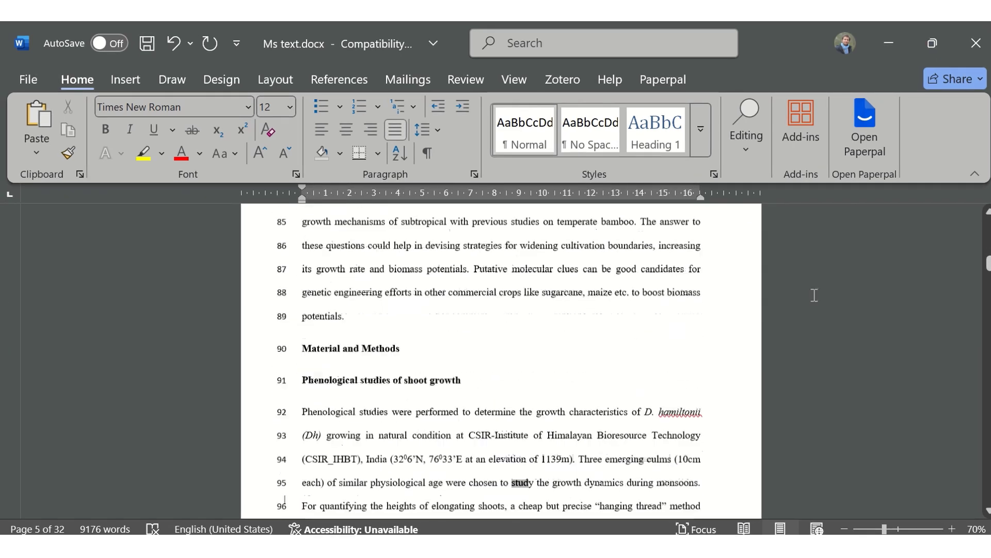
left_click_drag(318, 333, 302, 332)
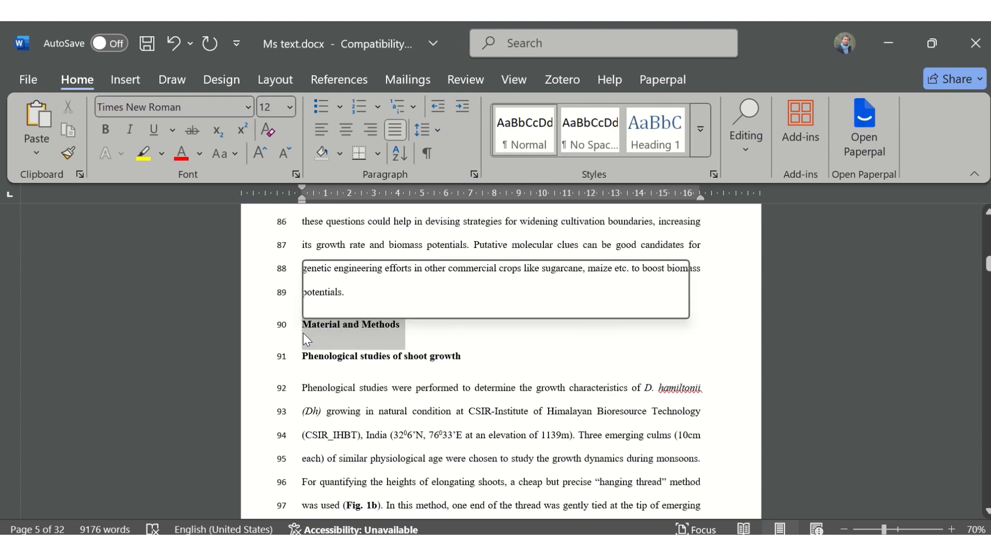
left_click(505, 387)
scroll(506, 386, "down", 2)
scroll(506, 386, "down", 6)
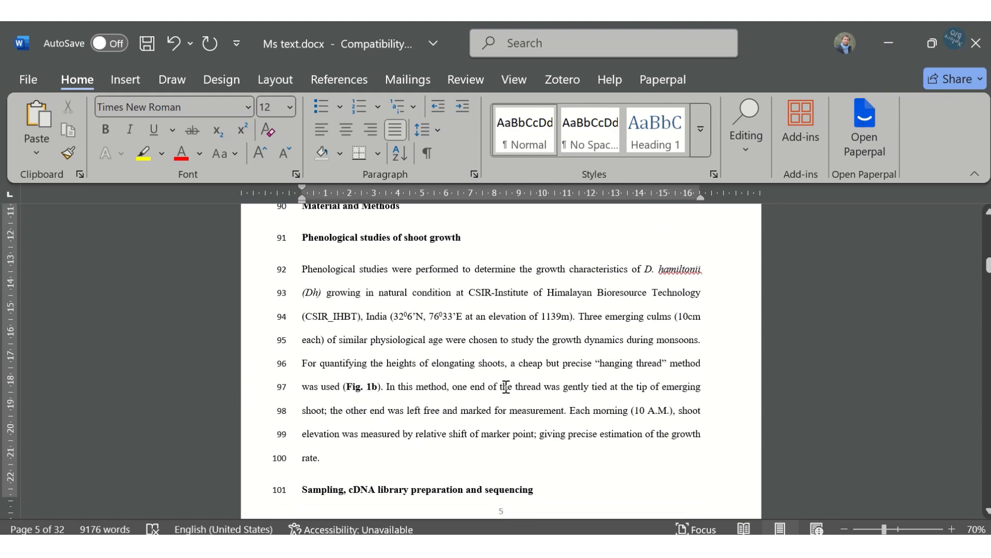
scroll(506, 387, "down", 15)
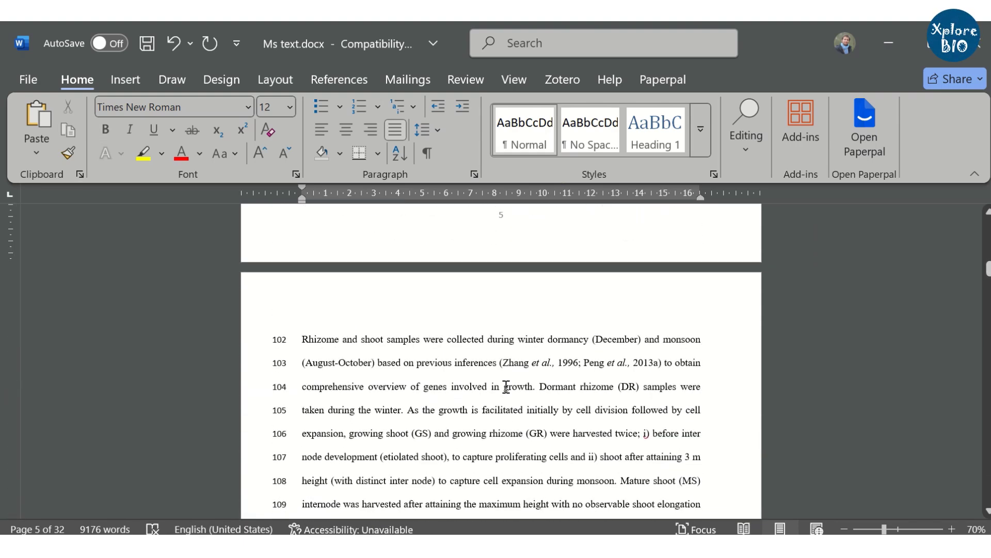
scroll(506, 388, "down", 20)
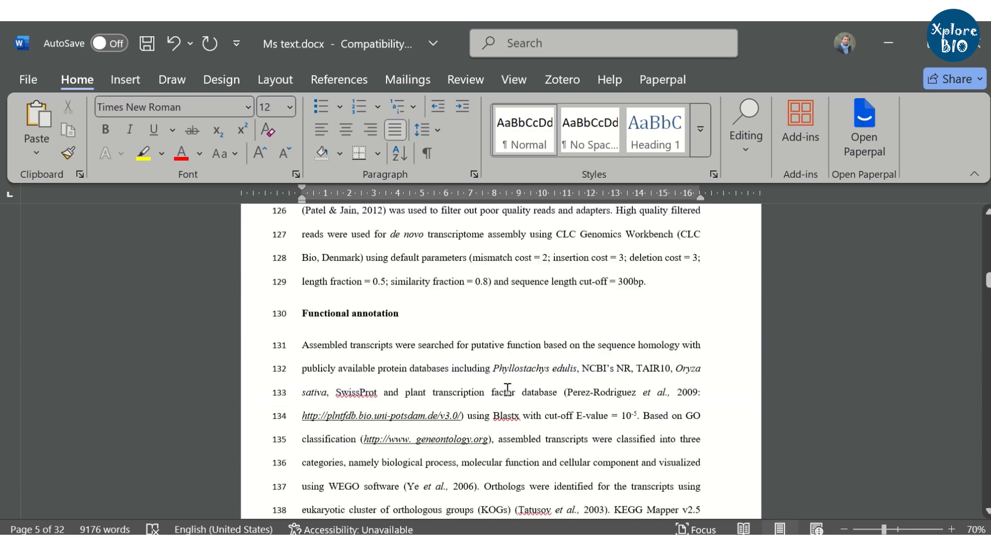
scroll(507, 388, "down", 20)
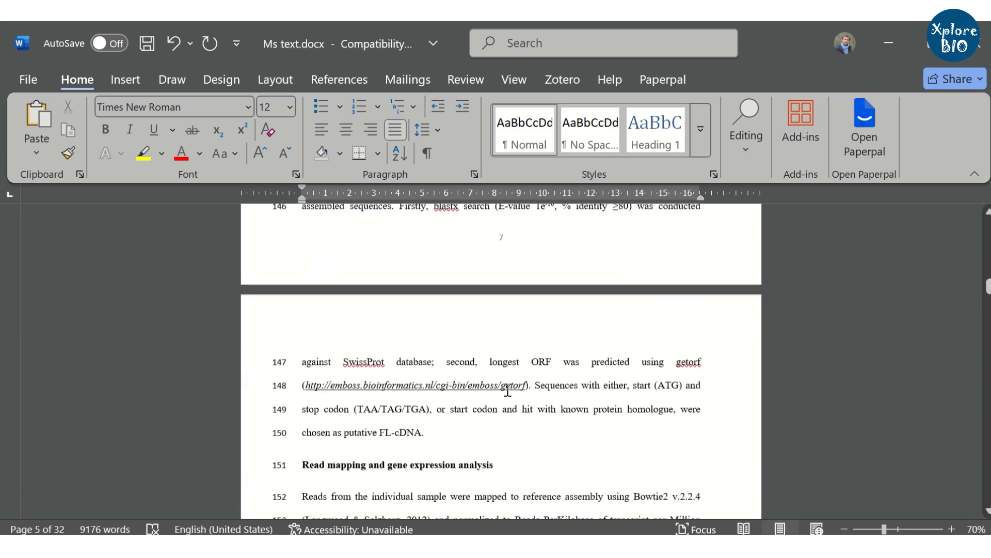
scroll(508, 390, "down", 20)
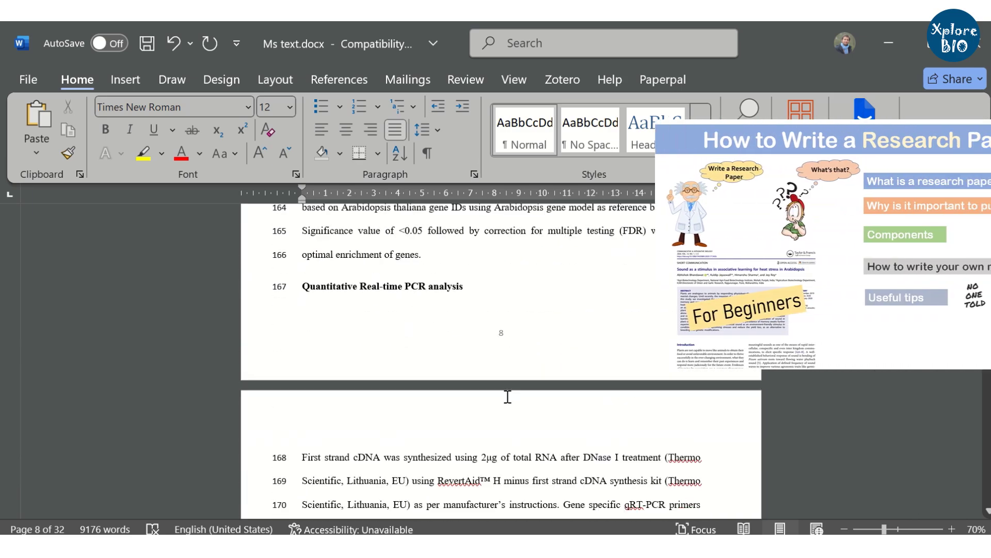
scroll(508, 397, "down", 5)
scroll(508, 398, "up", 4)
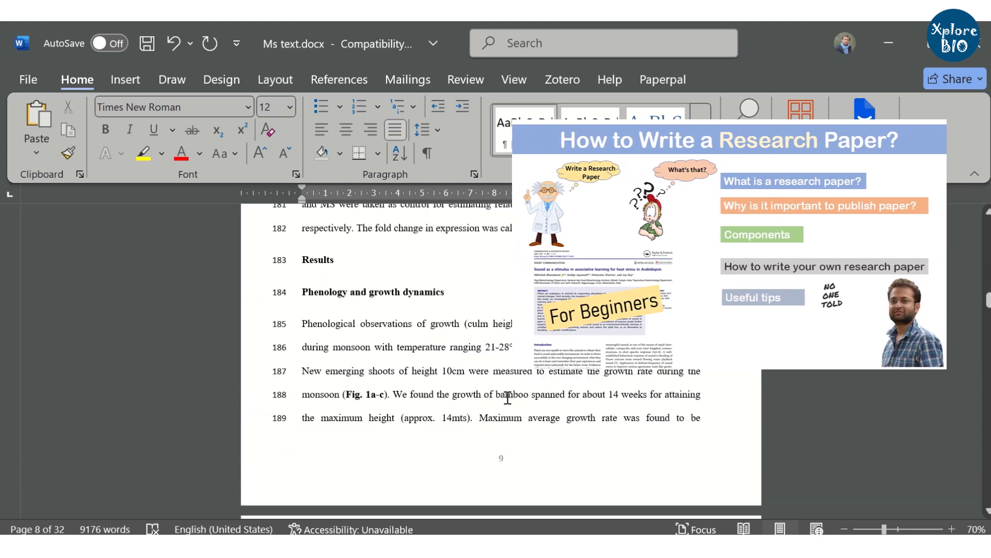
scroll(281, 290, "down", 1)
left_click_drag(302, 233, 326, 267)
scroll(365, 305, "down", 4)
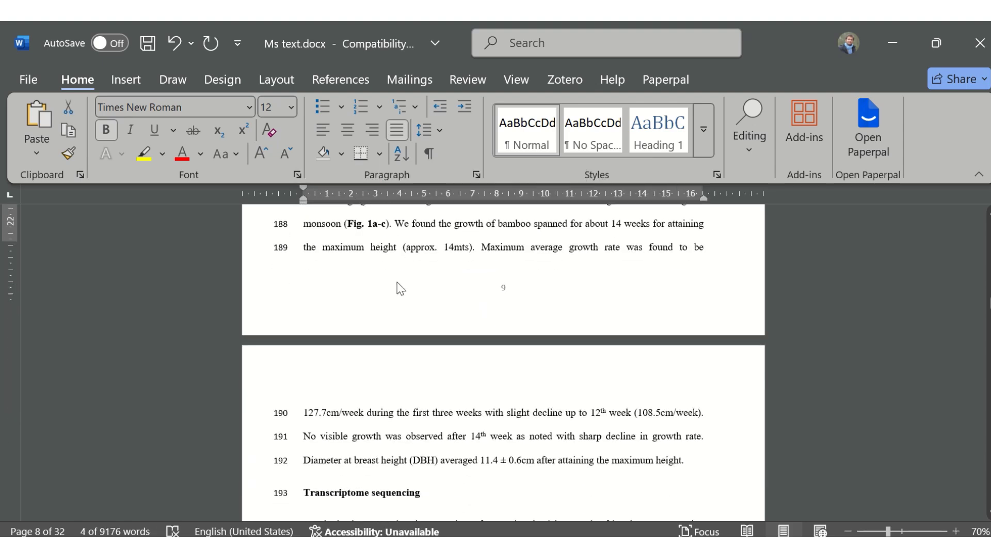
scroll(401, 288, "down", 4)
left_click_drag(426, 387, 304, 389)
scroll(542, 369, "down", 2)
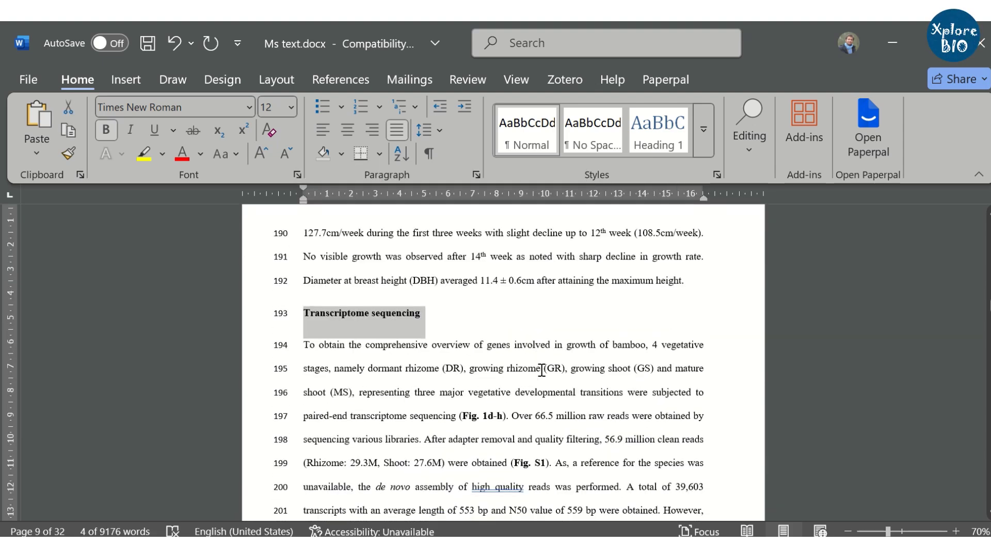
scroll(542, 369, "down", 6)
left_click_drag(442, 333, 303, 333)
scroll(435, 355, "down", 4)
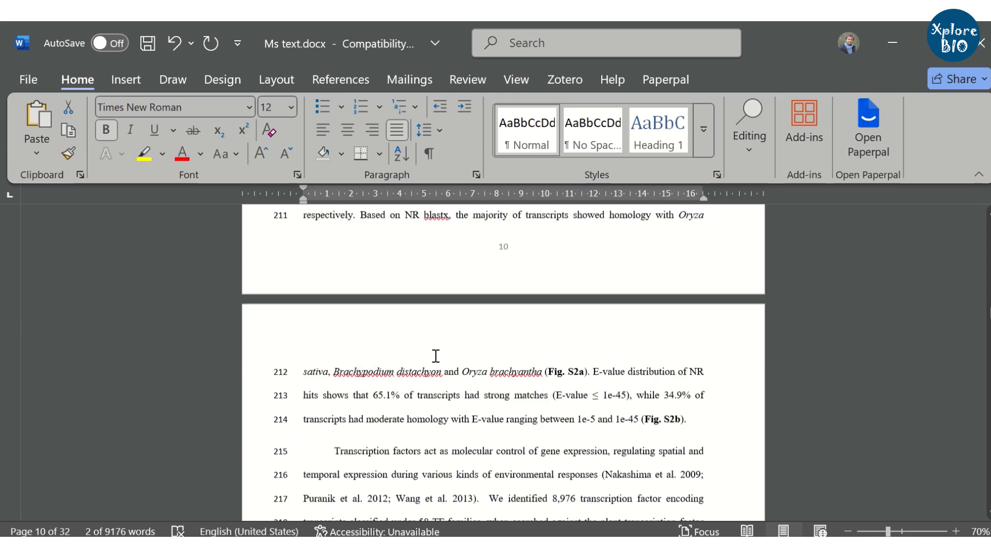
scroll(438, 355, "down", 4)
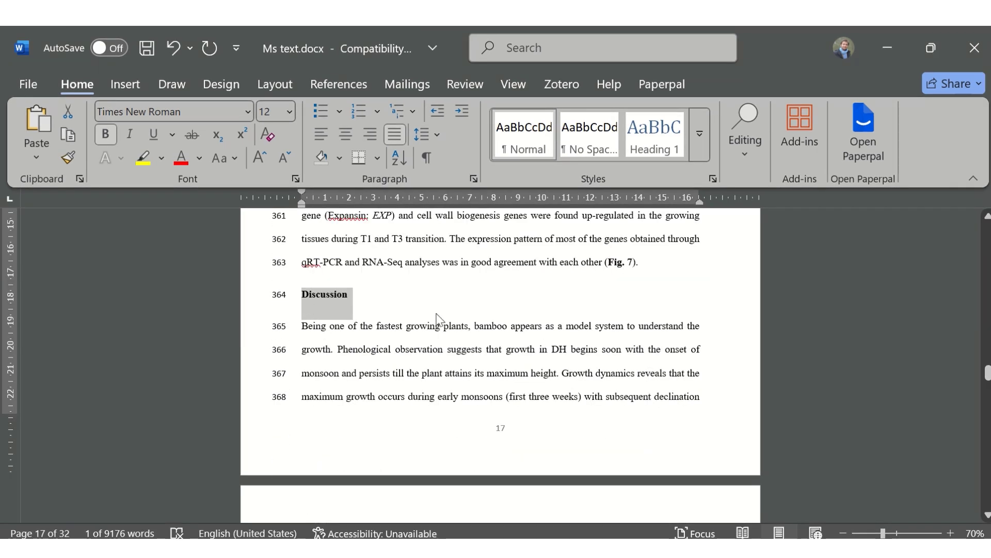
scroll(437, 319, "down", 14)
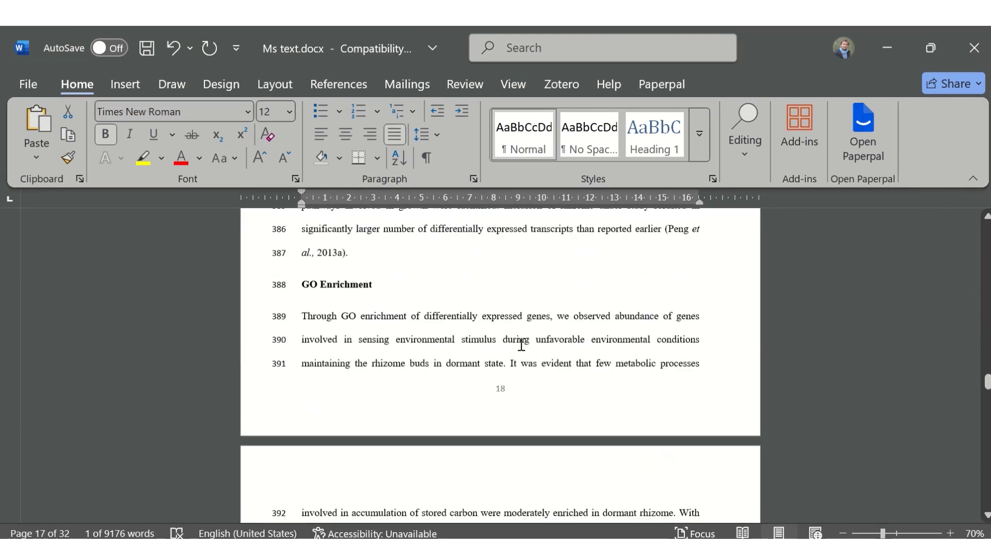
scroll(521, 345, "down", 16)
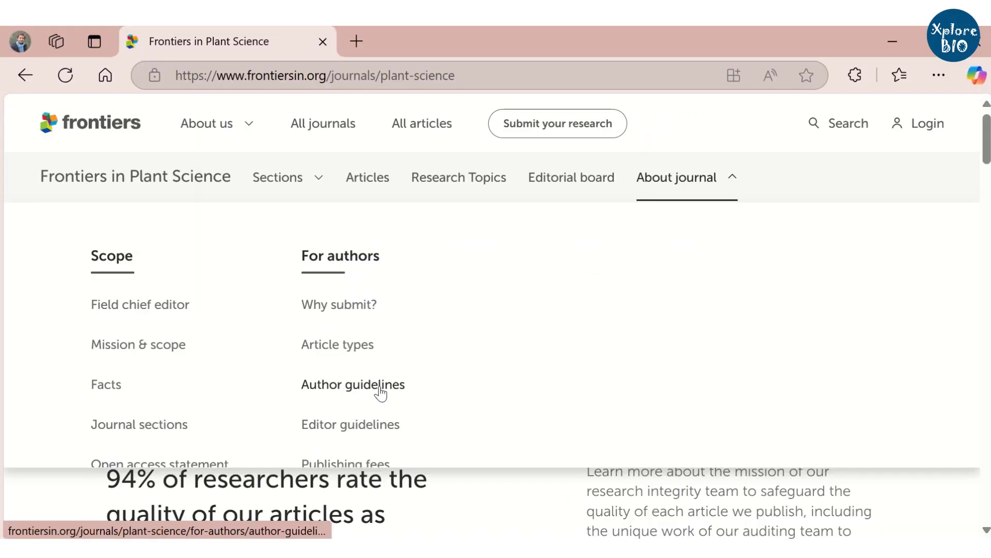
- Bring up the Frontiers in Plant Science author guidelines page
left_click(380, 385)
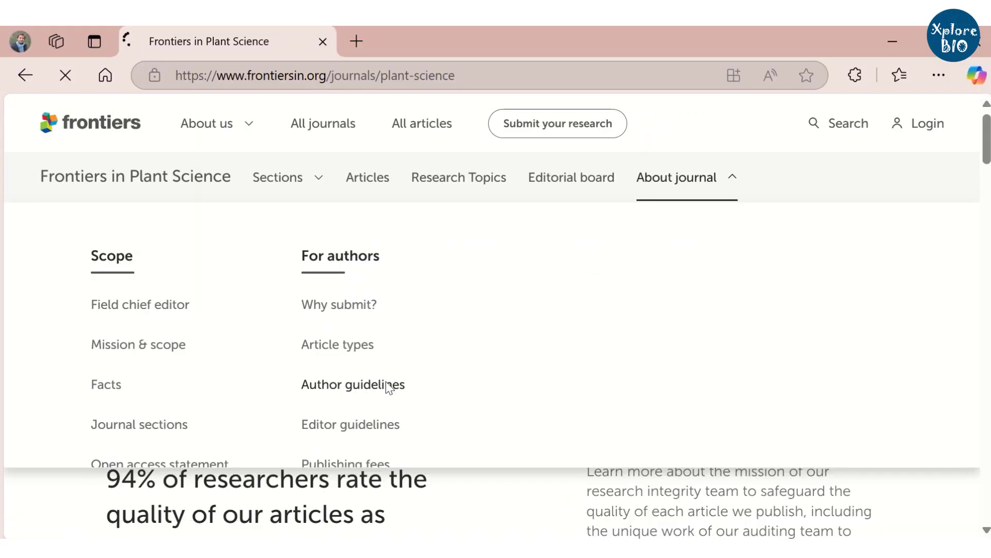
scroll(343, 299, "down", 6)
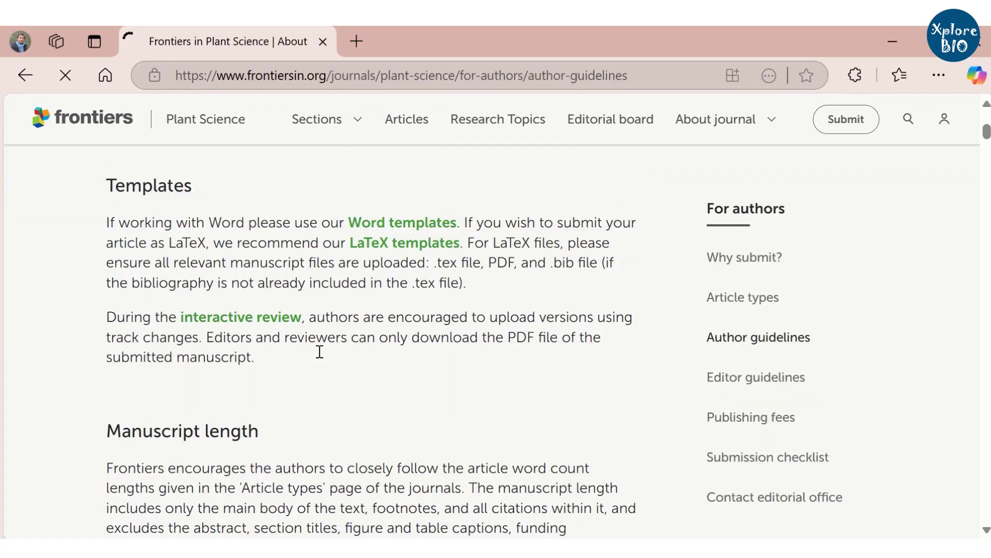
scroll(320, 351, "down", 6)
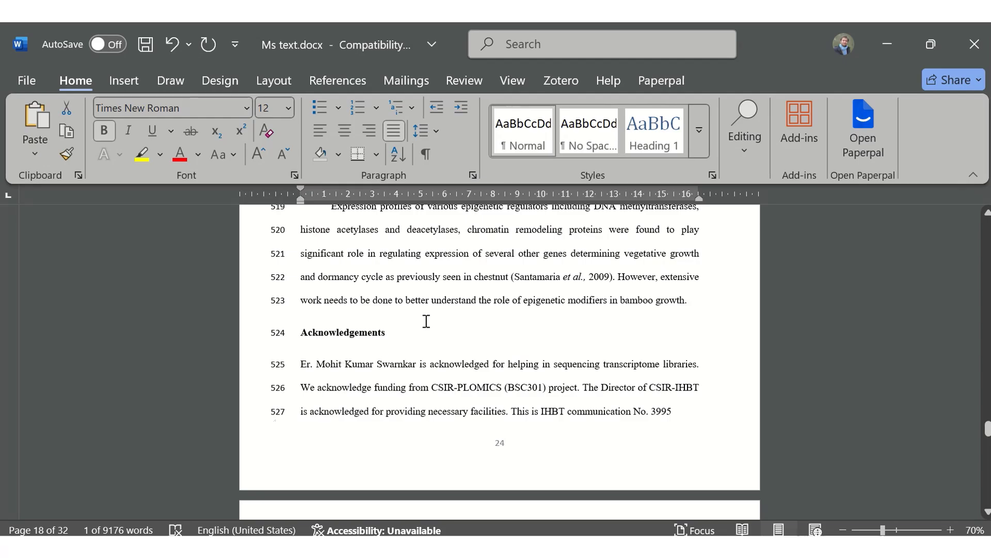
- Insert the missing space so the Author Contributions line reads 'AB, RKS'
left_click_drag(425, 323, 299, 338)
left_click(503, 367)
scroll(485, 381, "down", 1)
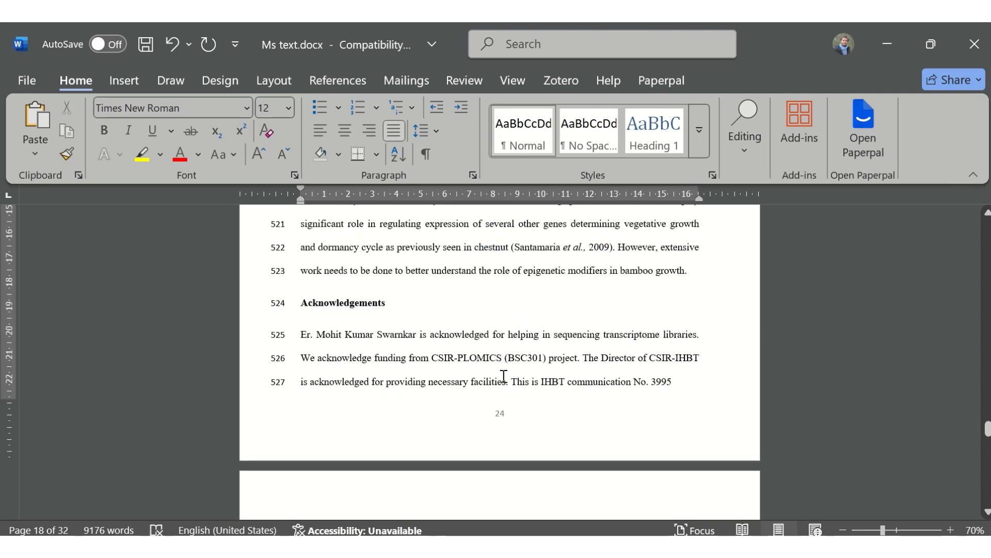
scroll(517, 375, "down", 5)
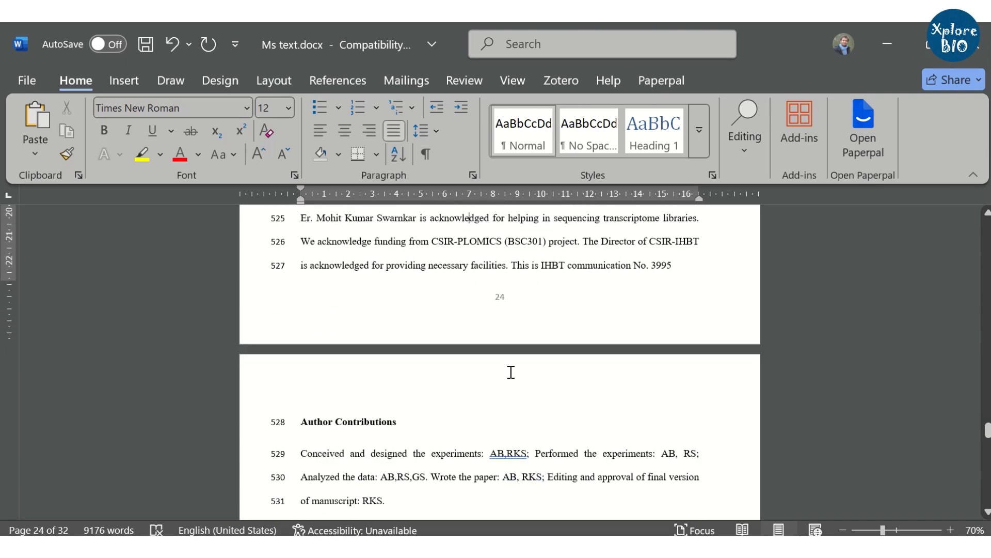
scroll(511, 373, "up", 2)
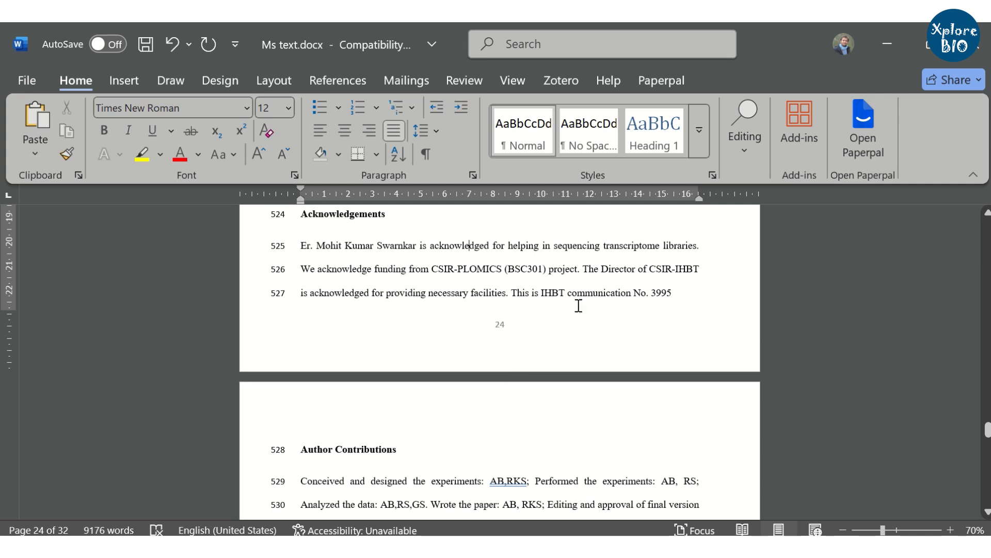
left_click(502, 480)
scroll(568, 413, "down", 2)
scroll(723, 387, "up", 1)
scroll(765, 385, "down", 2)
left_click_drag(302, 358, 440, 392)
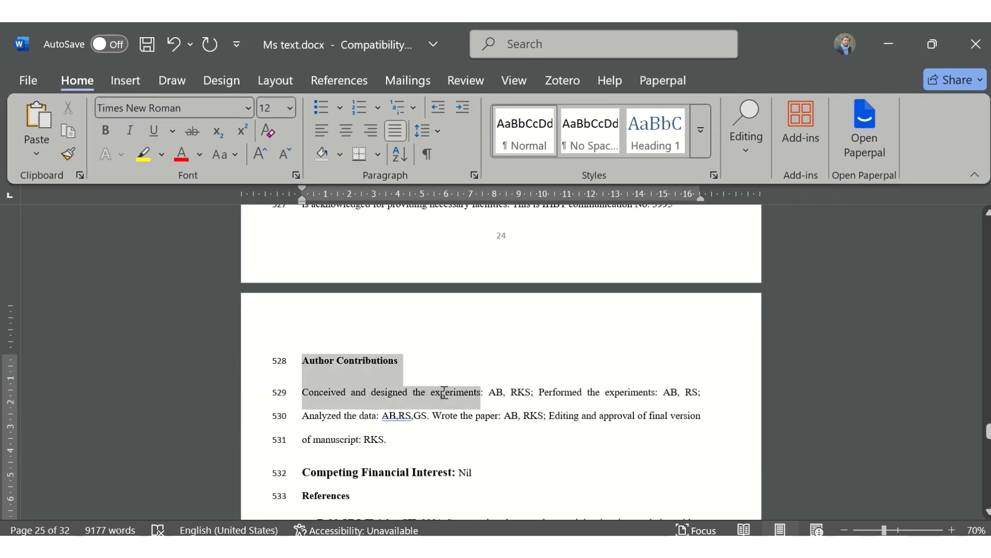
left_click(435, 439)
- Check the References list down to the Fig. 3–Fig. 5 figure legends
scroll(437, 438, "down", 1)
scroll(438, 437, "down", 5)
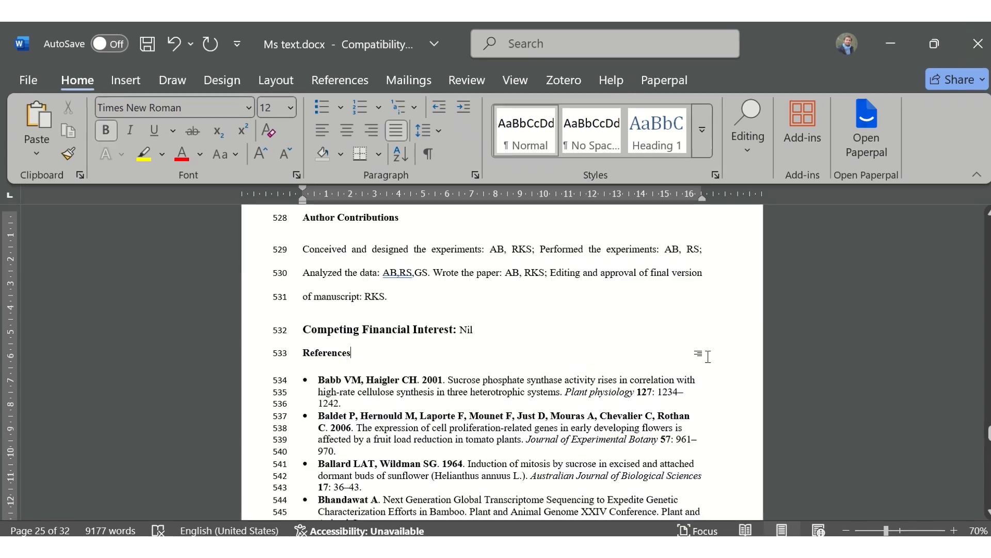
left_click_drag(307, 330, 303, 338)
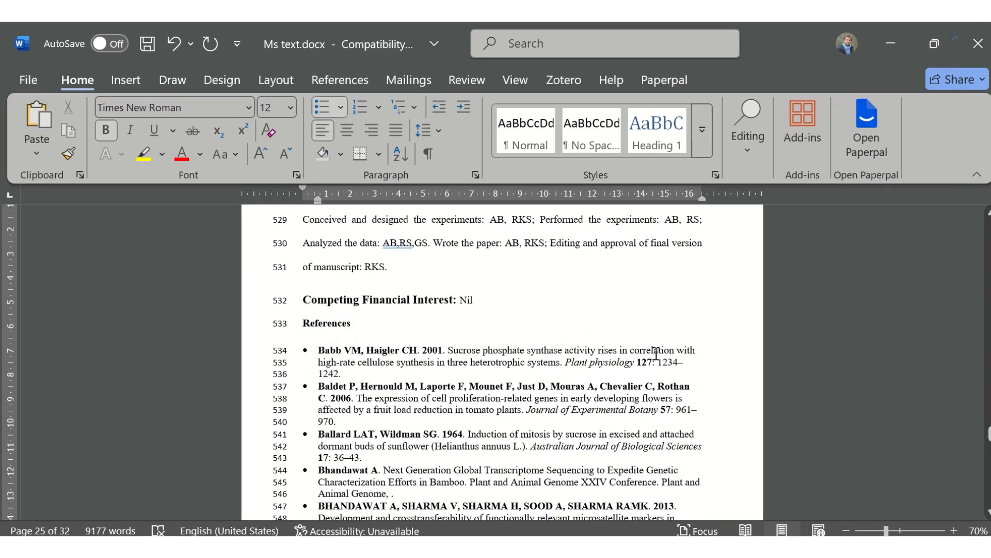
scroll(422, 369, "down", 4)
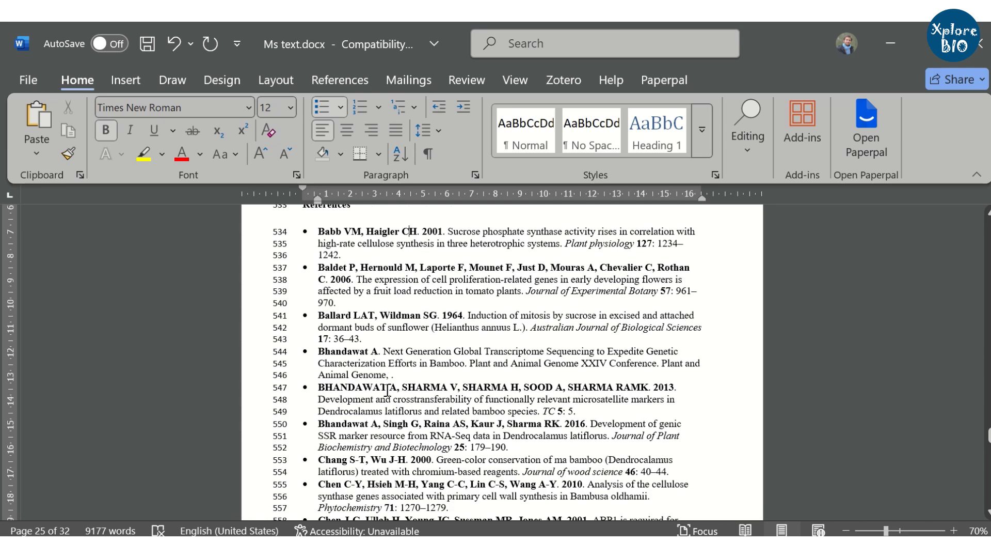
scroll(388, 392, "down", 7)
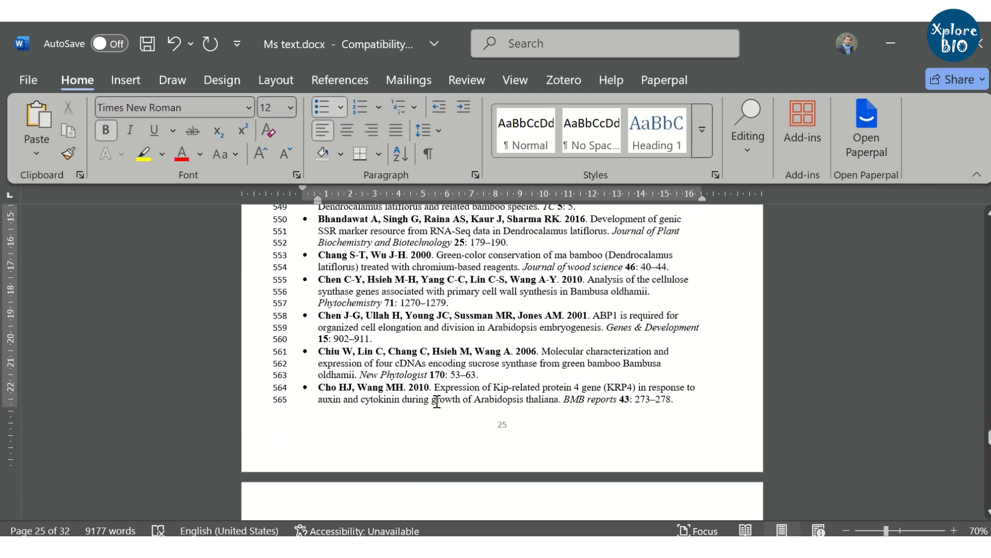
scroll(436, 402, "down", 6)
left_click(436, 404)
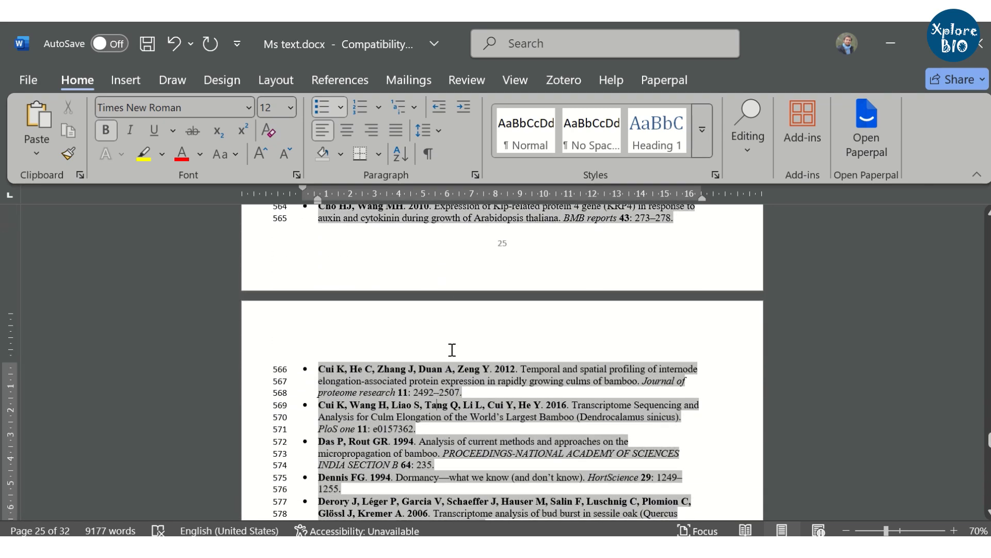
scroll(454, 357, "up", 2)
scroll(467, 388, "down", 4)
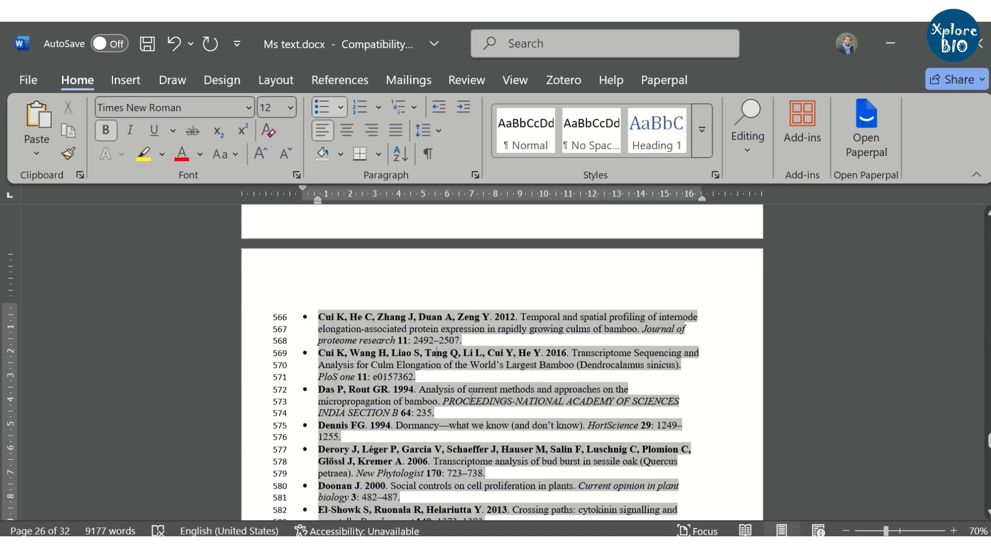
scroll(472, 395, "down", 20)
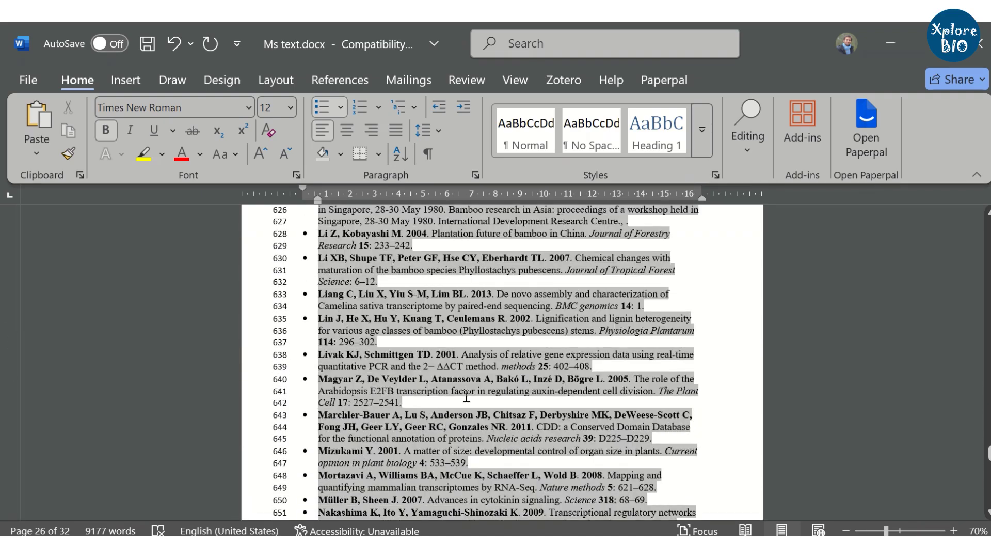
scroll(467, 396, "down", 20)
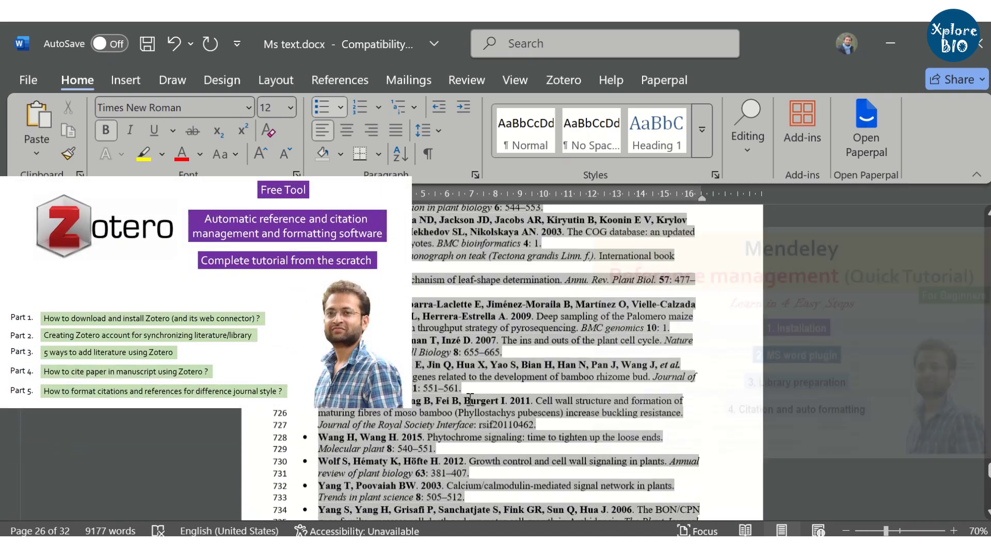
scroll(470, 398, "down", 12)
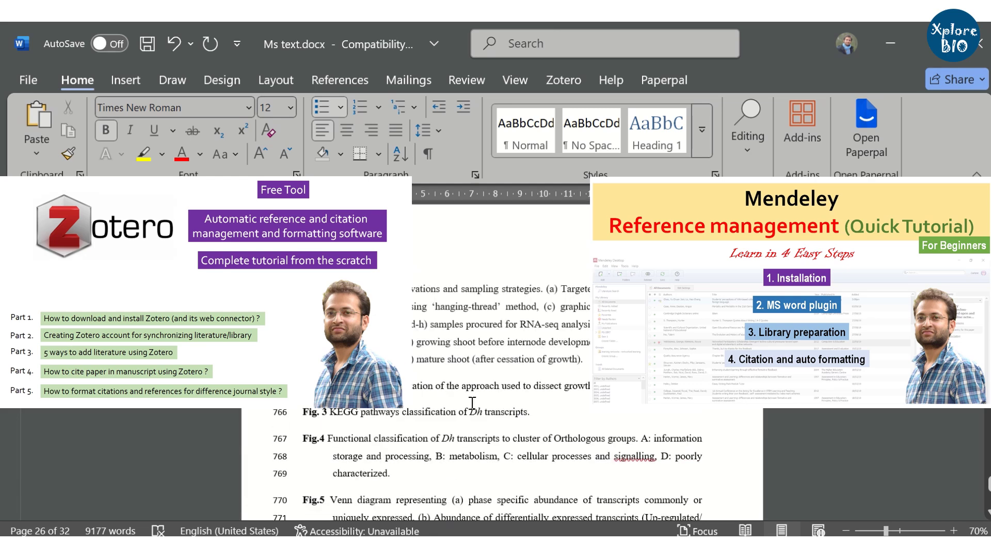
- Select the Fig. 1 legend text under the Figure Legends heading
scroll(471, 402, "up", 2)
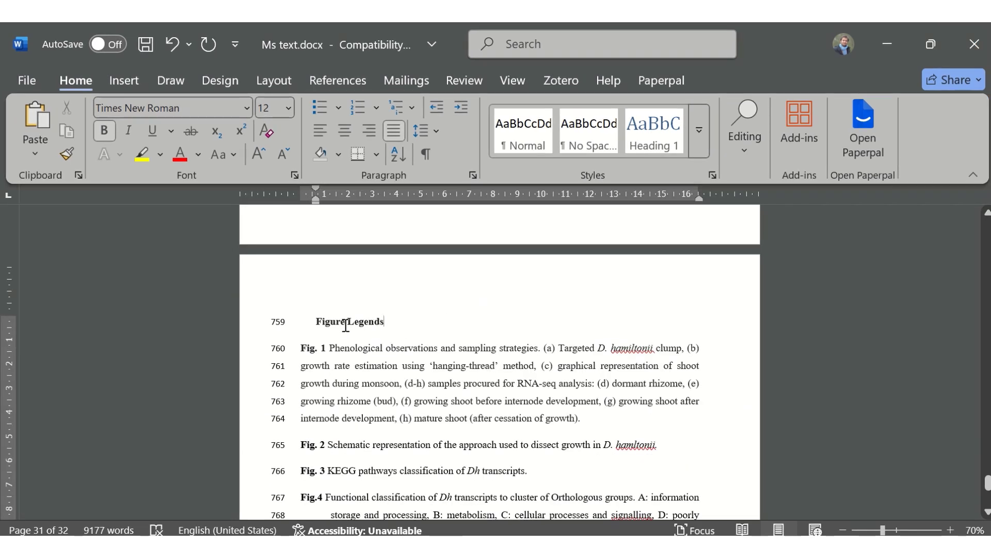
left_click_drag(330, 325, 321, 324)
left_click(411, 365)
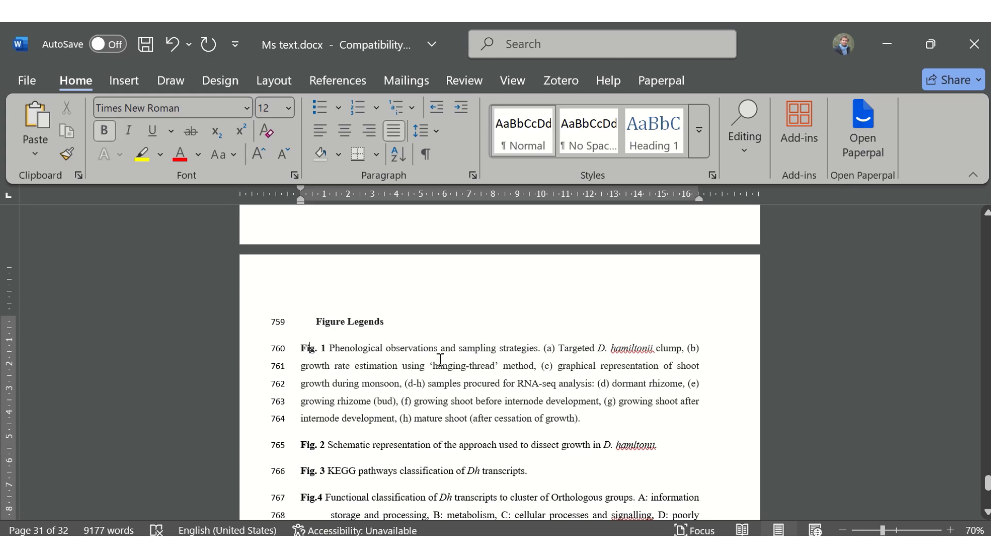
left_click(603, 422, "shift")
- Show Paperpal's checks with the Plagiarism Check and Journal Submission Check cards
scroll(405, 377, "down", 3)
scroll(312, 388, "down", 3)
scroll(315, 363, "down", 12)
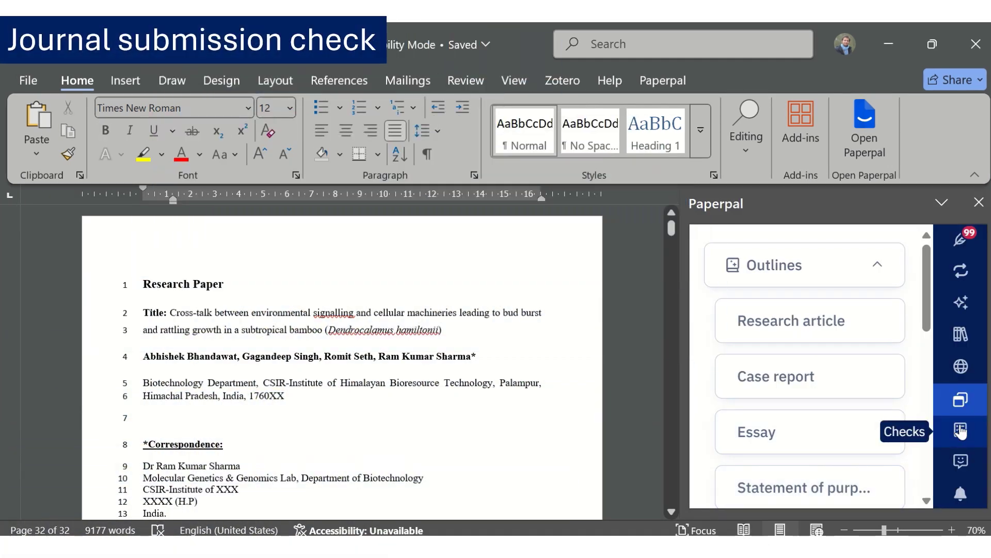
left_click(960, 430)
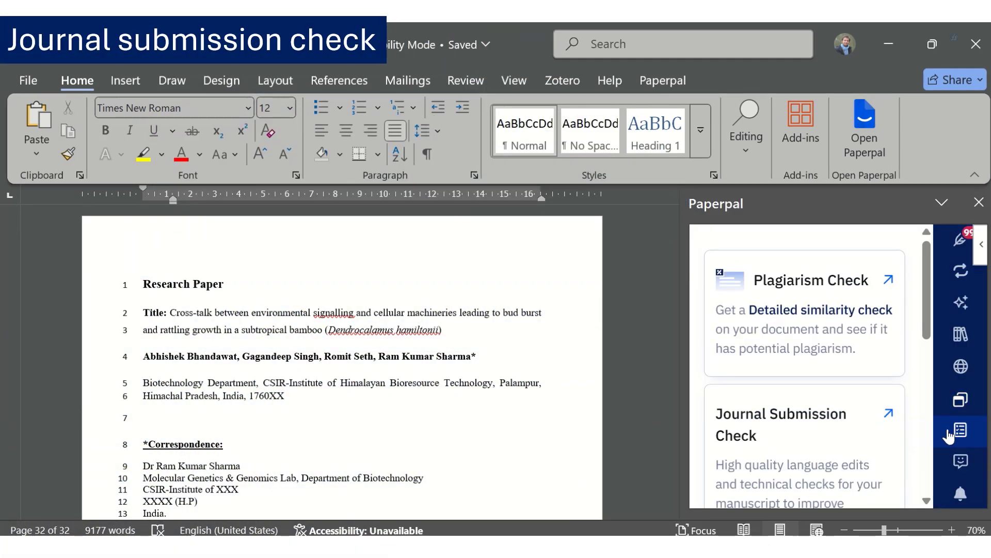
scroll(804, 379, "down", 2)
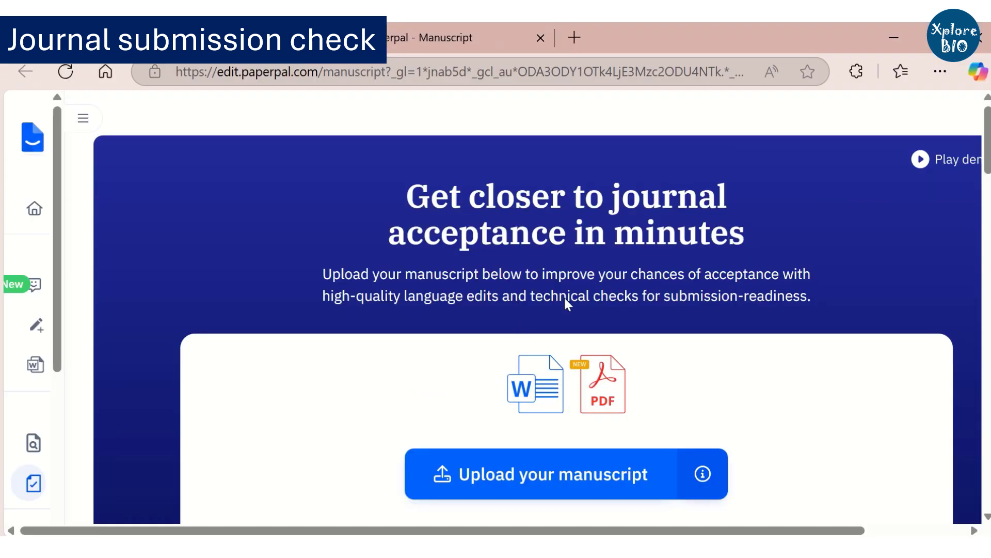
- Scroll through the Paperpal manuscript page's submission-readiness checklist and language edits
scroll(647, 416, "down", 2)
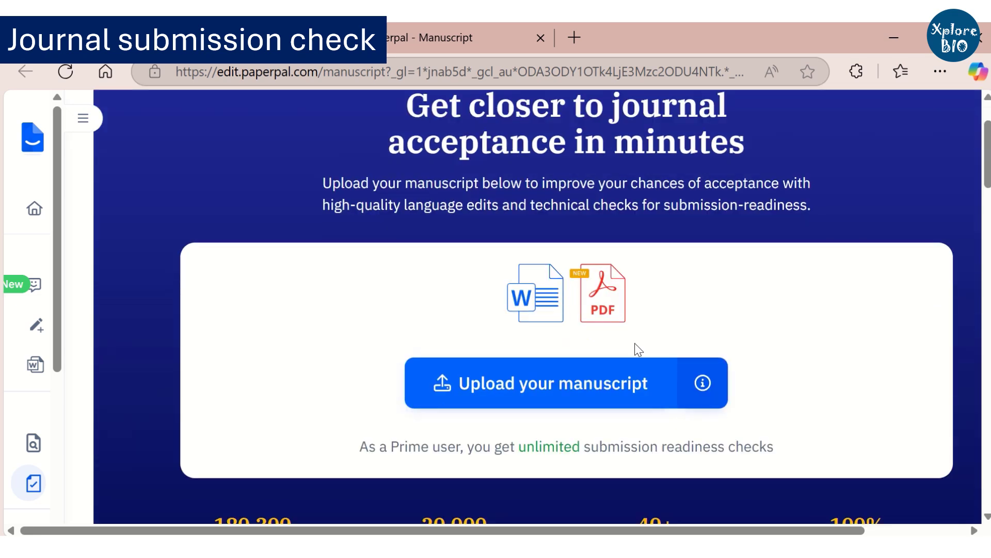
scroll(586, 310, "down", 6)
double_click(515, 312)
scroll(516, 315, "down", 3)
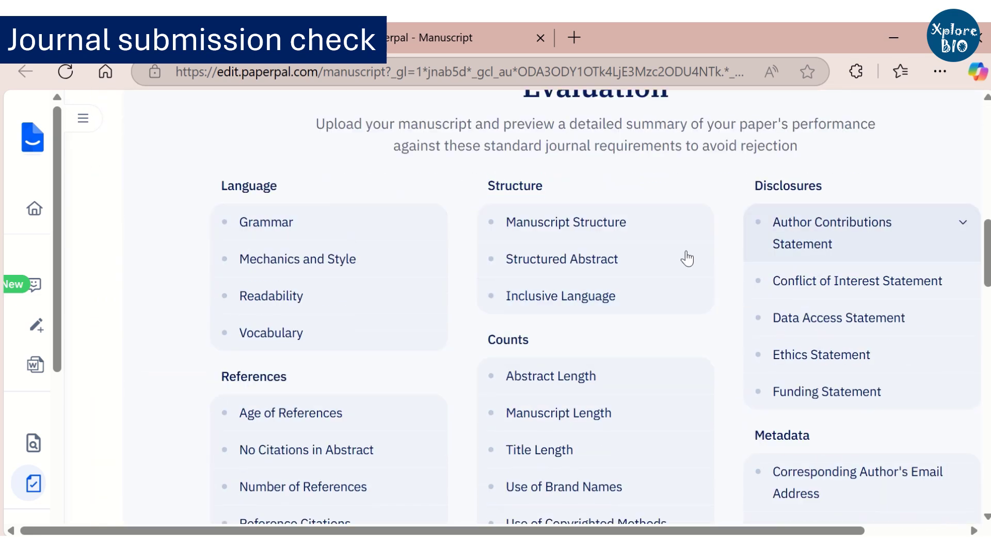
scroll(553, 372, "down", 4)
scroll(825, 281, "up", 1)
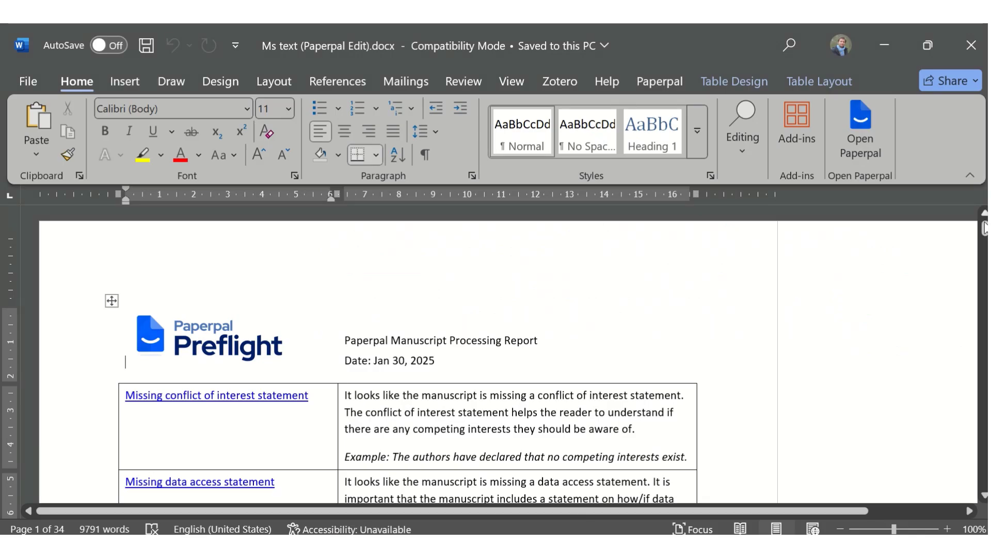
left_click_drag(983, 227, 985, 253)
left_click(831, 306)
scroll(801, 312, "down", 2)
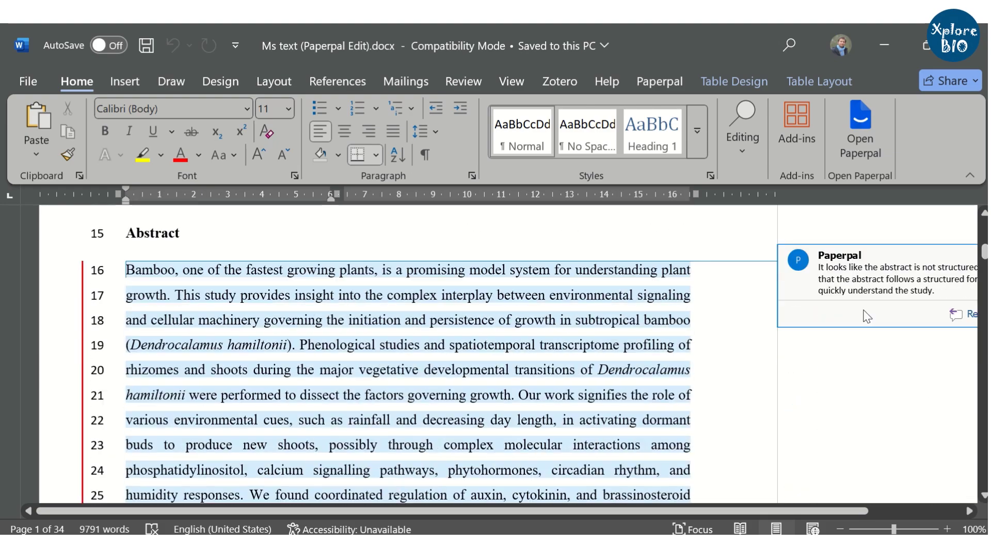
left_click_drag(792, 510, 841, 510)
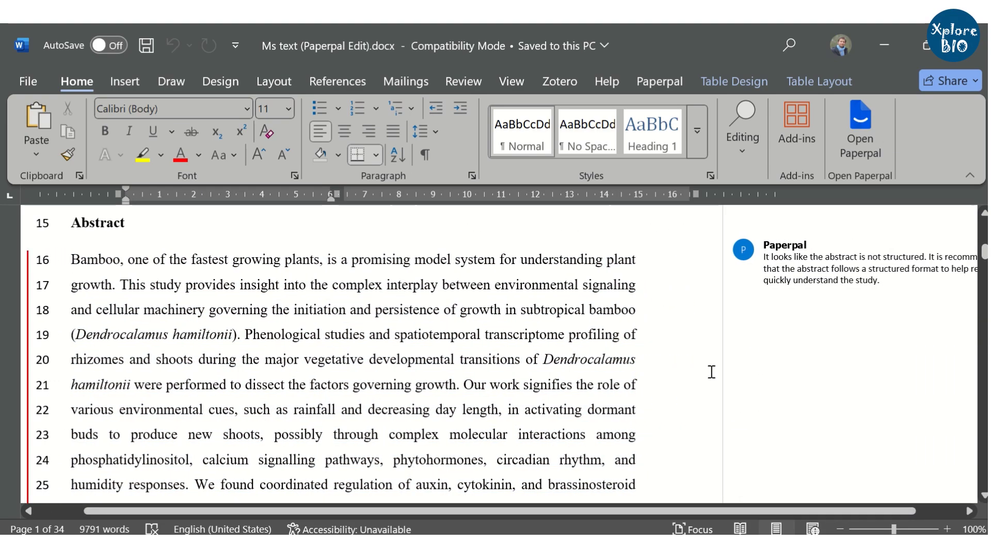
scroll(711, 372, "down", 3)
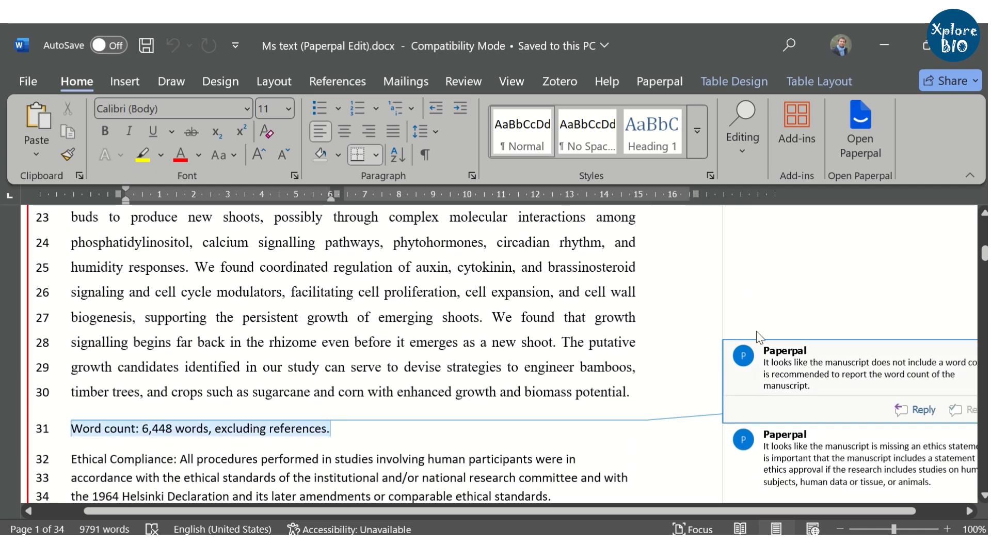
scroll(379, 328, "down", 1)
left_click(136, 343)
scroll(649, 320, "down", 4)
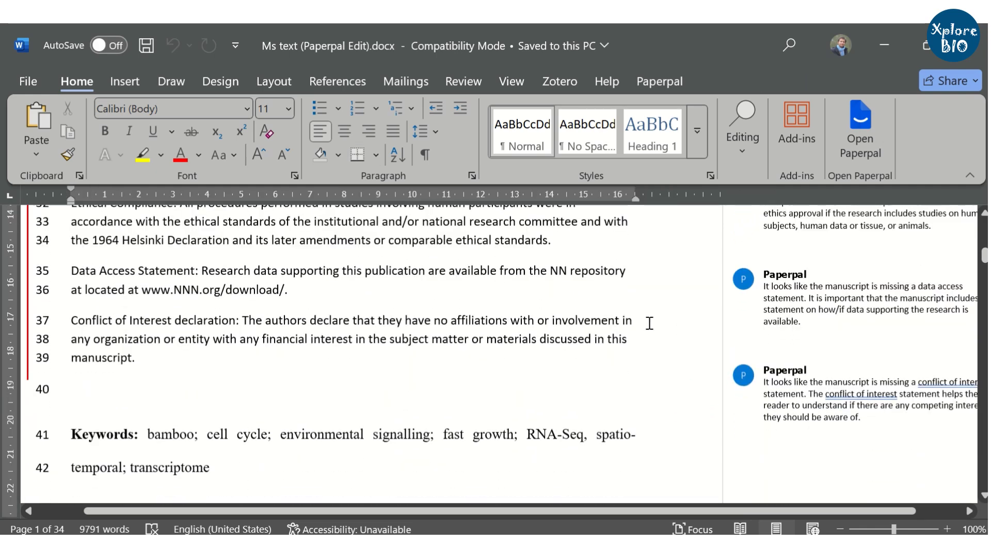
scroll(770, 277, "down", 4)
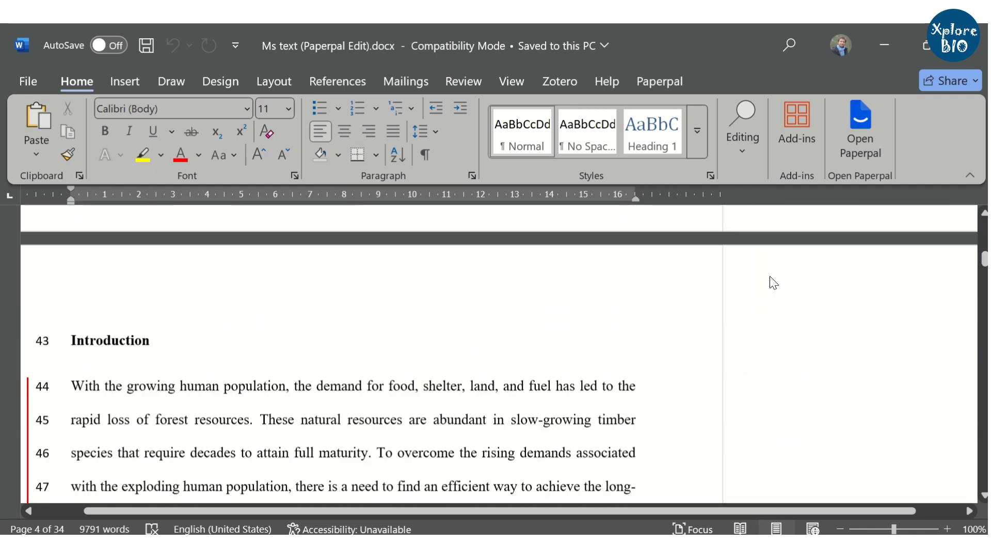
- Scroll through the fields of Paperpal's 'Write a cover letter' form
left_click_drag(983, 266, 986, 285)
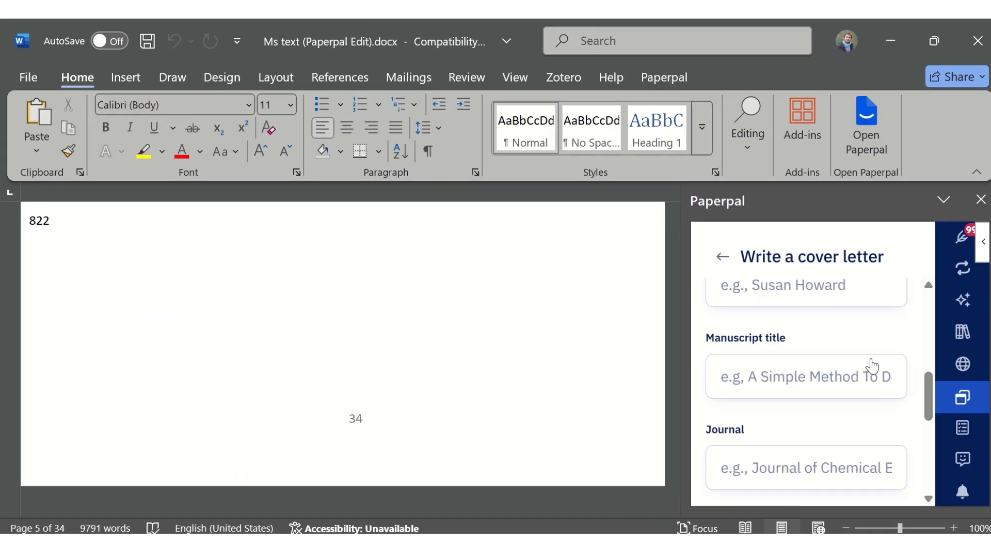
scroll(780, 353, "up", 2)
scroll(778, 356, "down", 8)
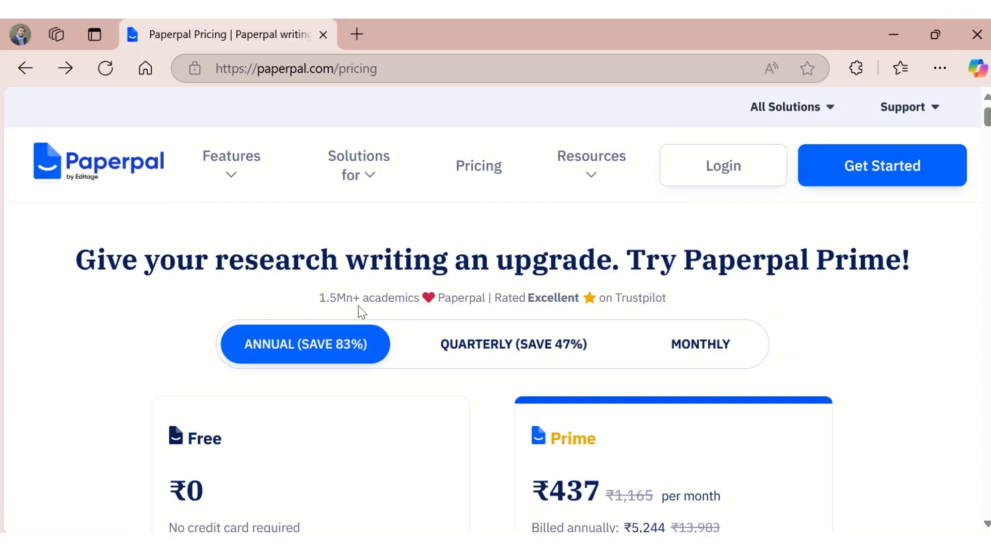
- Scroll through paperpal.com/pricing comparing the Free (₹0) and Prime (₹437/month) plan features
scroll(402, 315, "down", 3)
scroll(880, 245, "down", 2)
scroll(880, 245, "down", 3)
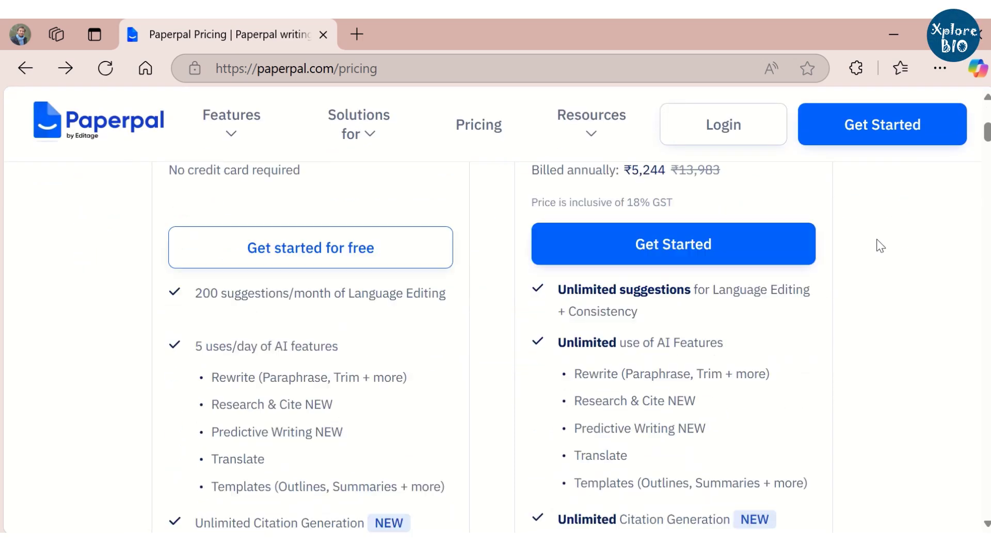
scroll(640, 295, "down", 4)
scroll(421, 314, "up", 2)
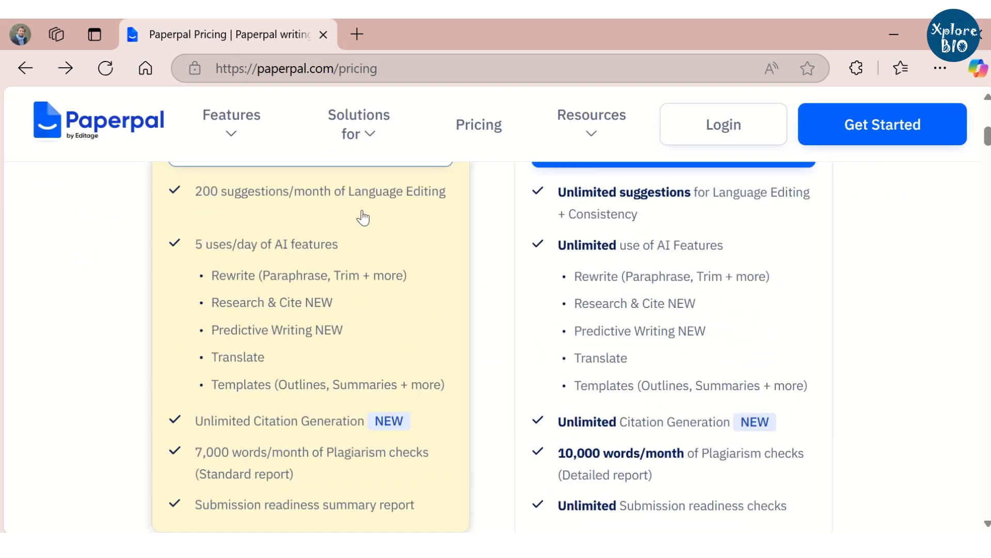
scroll(616, 309, "down", 3)
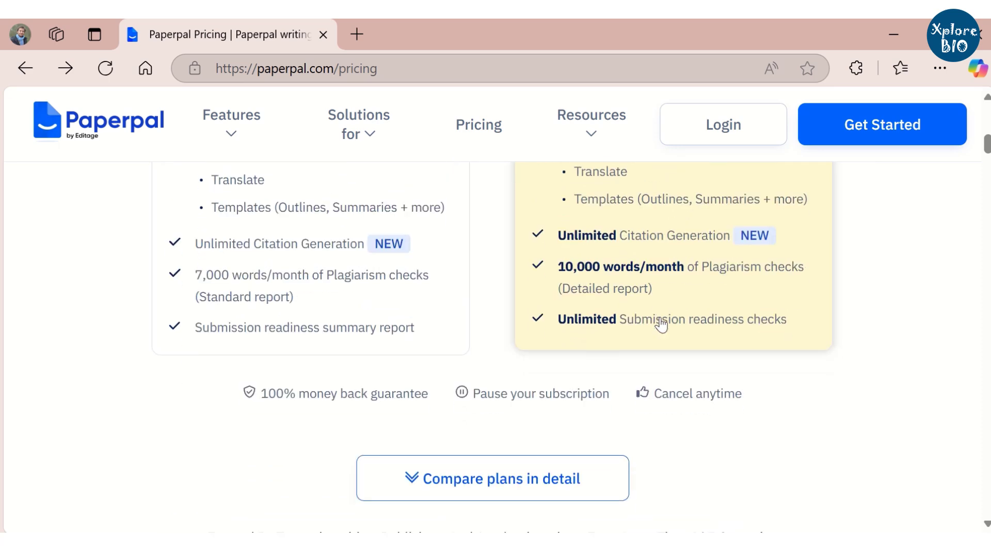
scroll(661, 323, "down", 3)
scroll(661, 324, "down", 4)
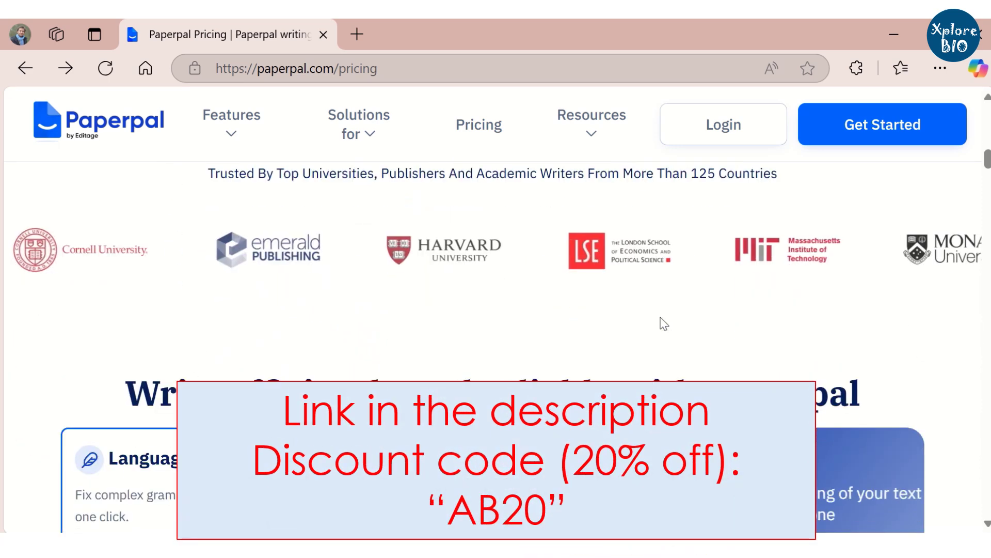
scroll(781, 286, "down", 4)
scroll(842, 294, "down", 5)
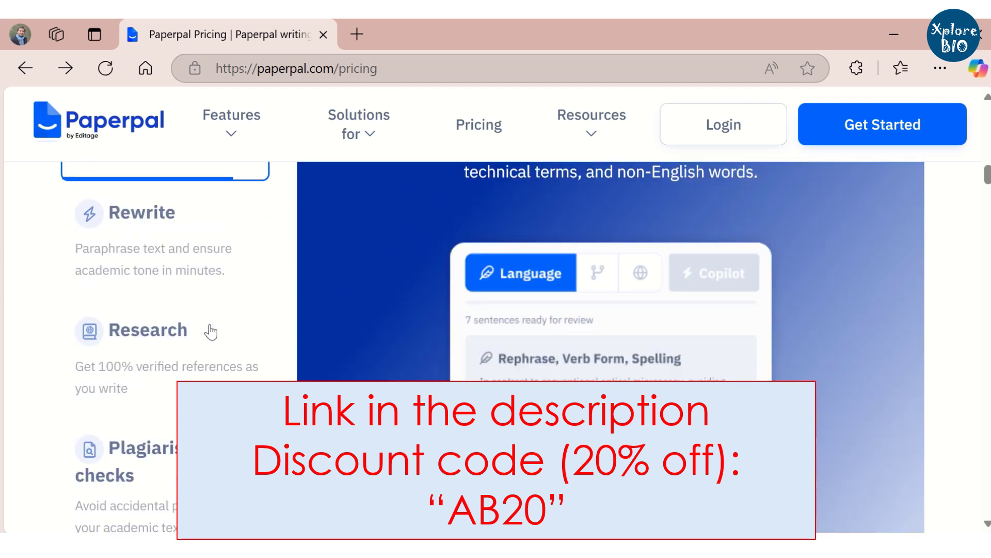
scroll(200, 338, "down", 10)
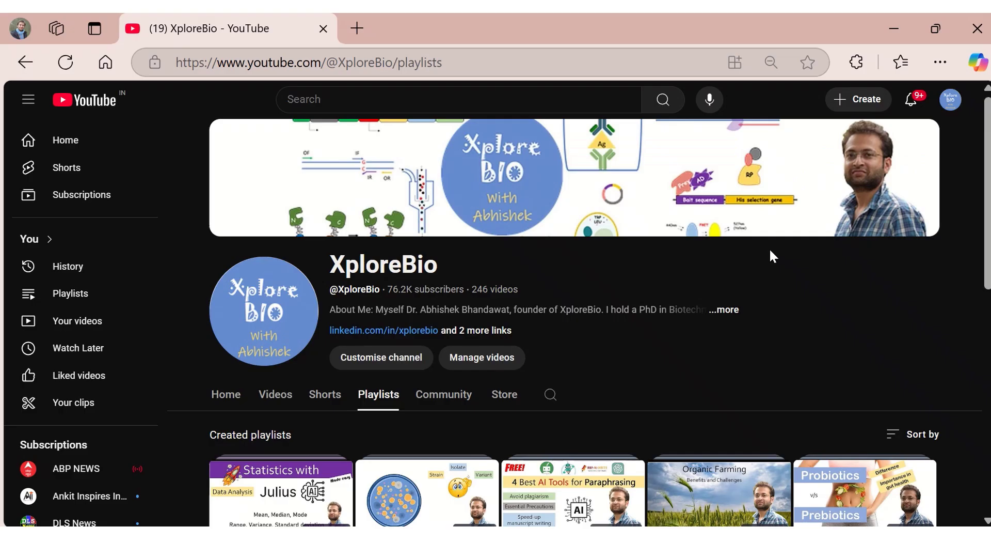
- Open the channel's 42-video AI tools playlist and scroll its video list past item 15
scroll(772, 256, "down", 3)
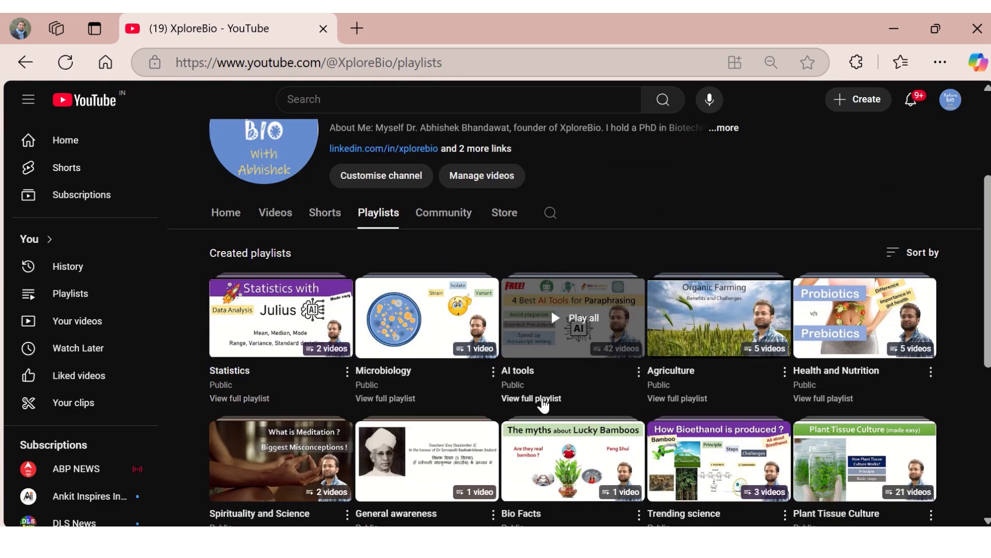
left_click(540, 400)
scroll(697, 369, "down", 3)
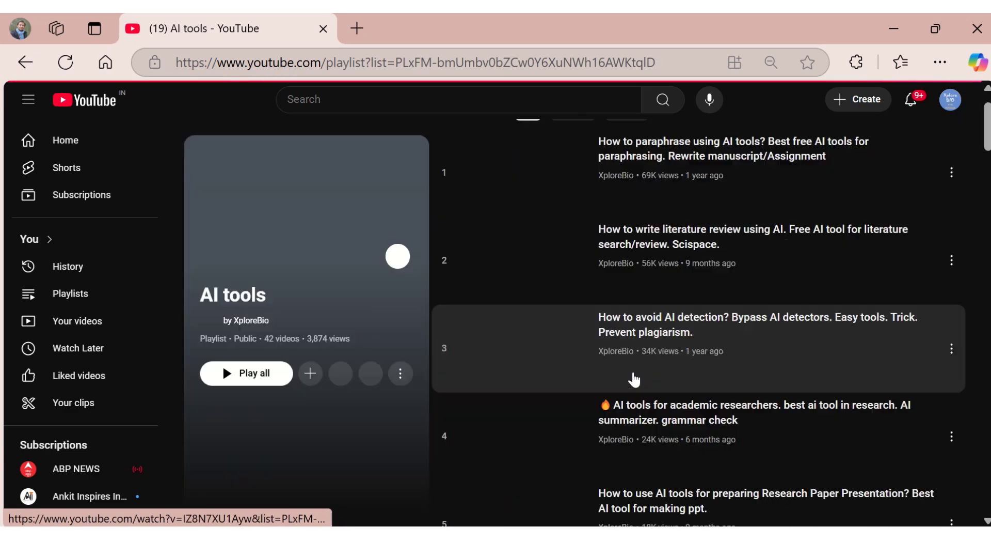
scroll(590, 385, "up", 1)
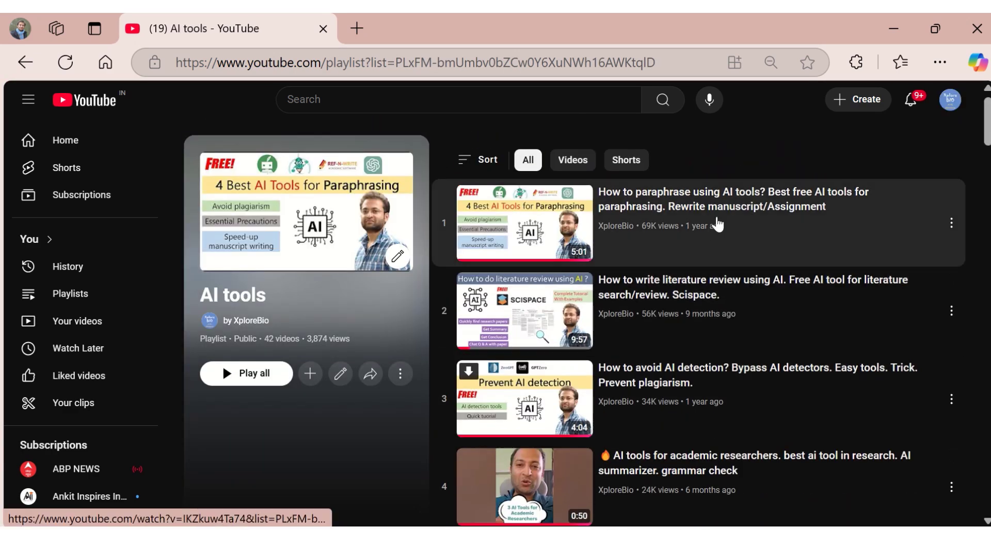
scroll(733, 271, "down", 9)
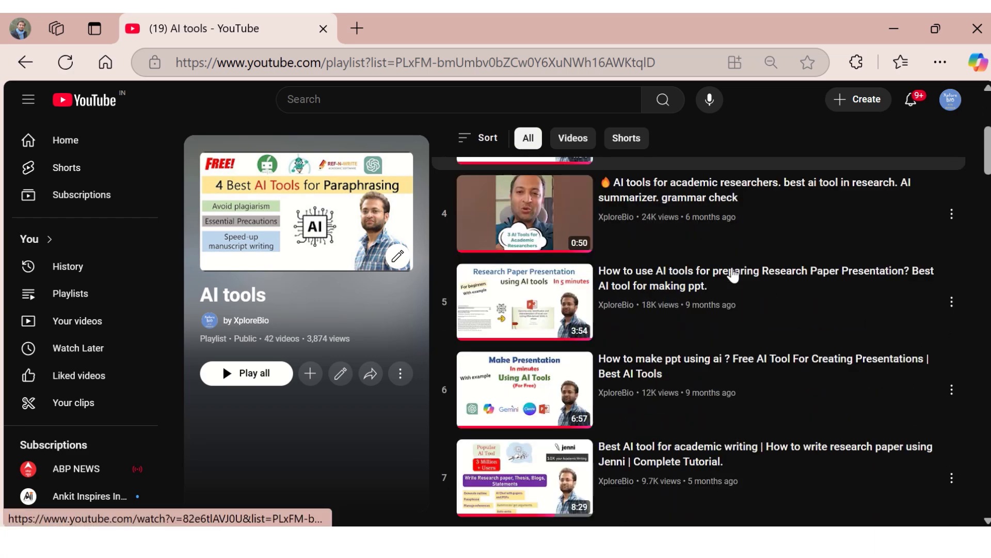
scroll(733, 277, "down", 2)
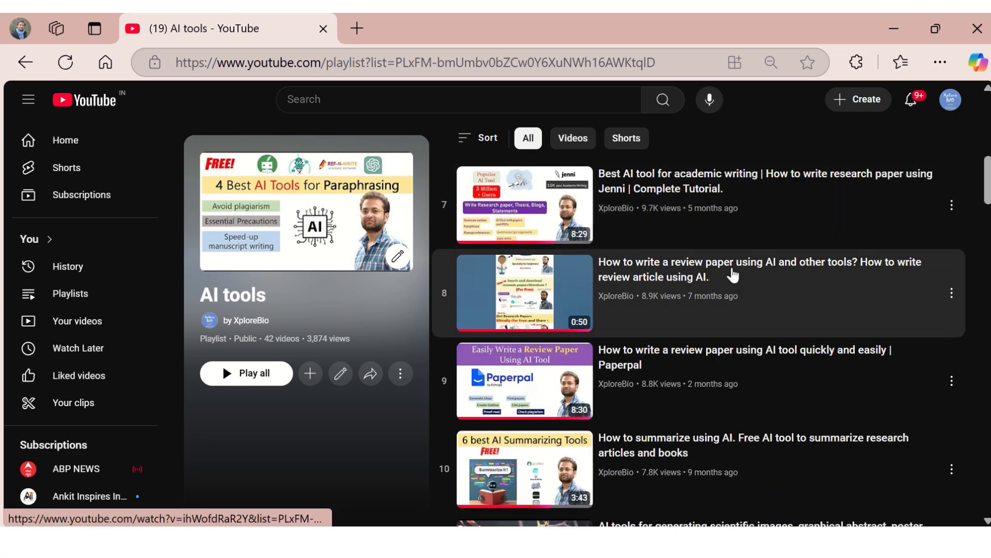
scroll(731, 217, "down", 2)
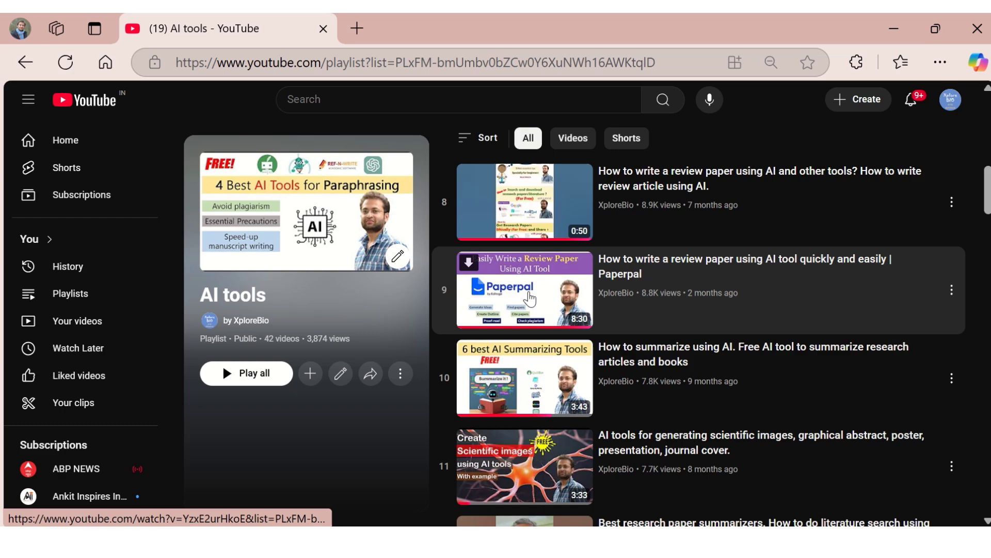
scroll(561, 299, "down", 7)
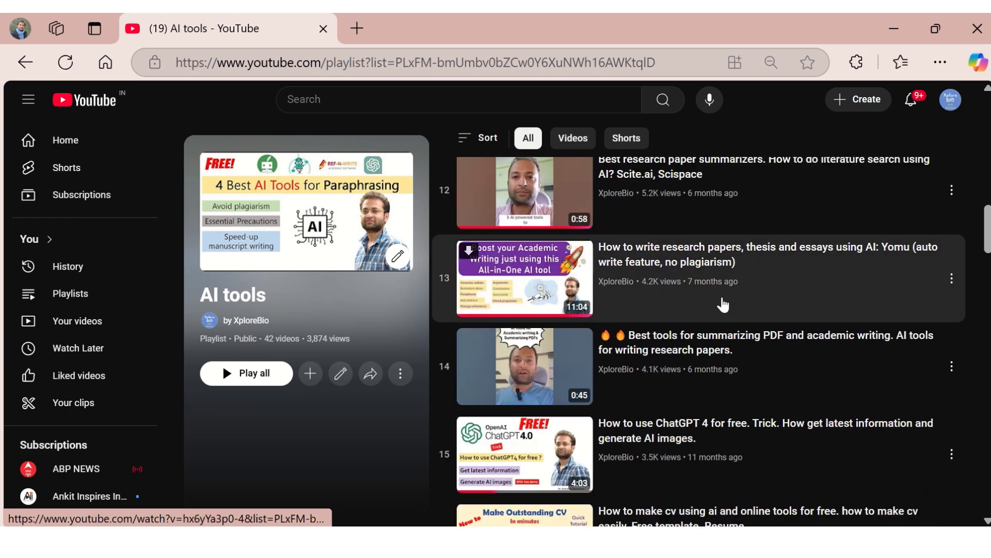